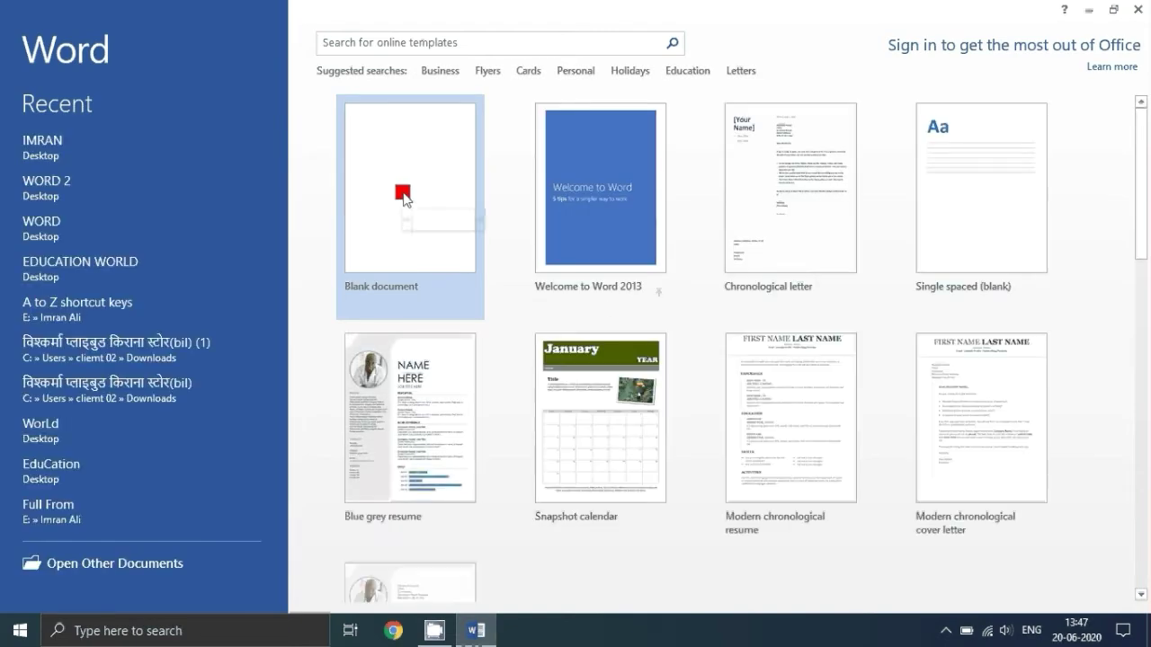
Create a blank document and enter WORD and LESSON in capitals on separate lines
click(404, 197)
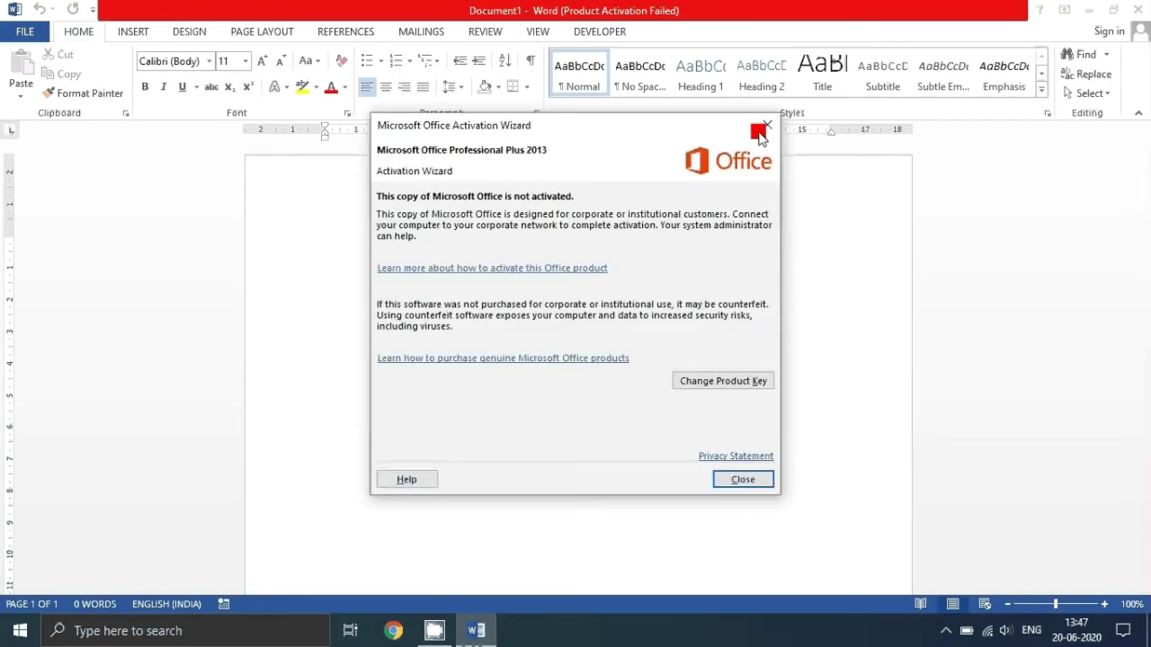
click(762, 125)
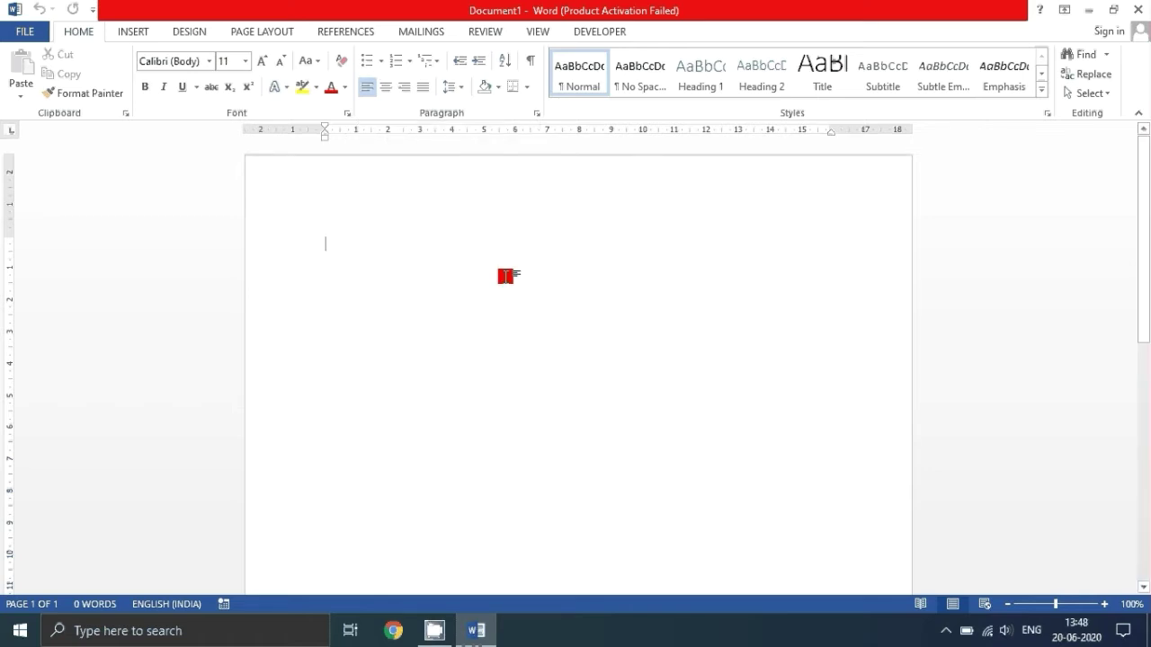
text(word)
key(shift+F3)
key(shift+F3)
key(Return)
text(LESSON)
key(Return)
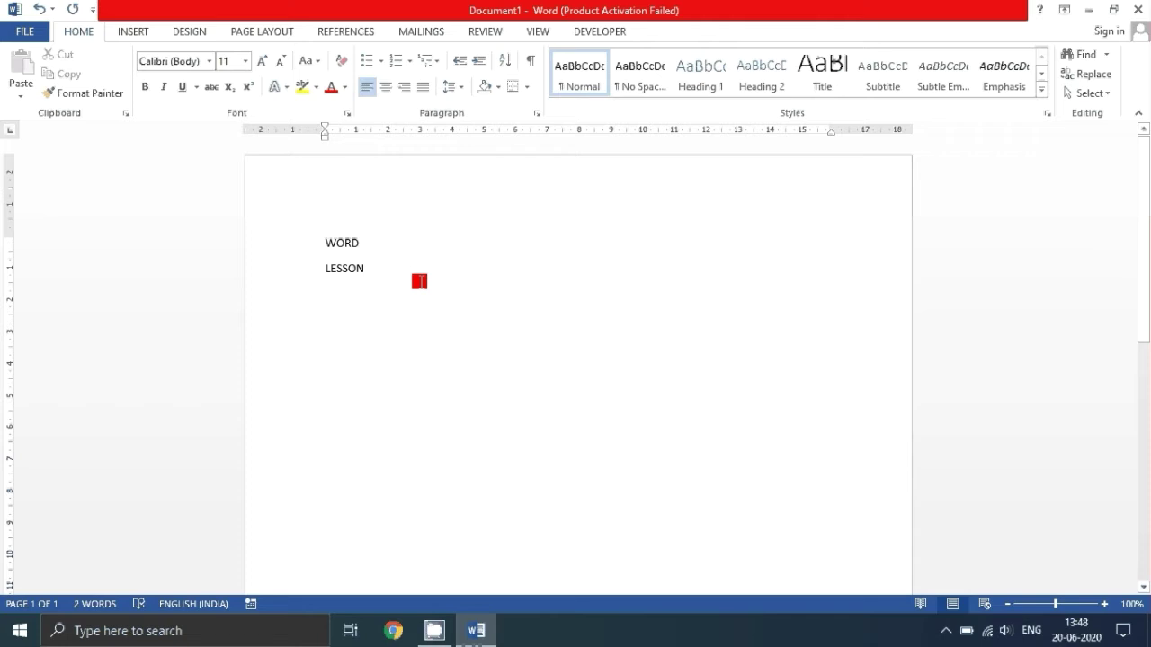
Format the WORD and LESSON lines as a bulleted list with the four-diamond bullet
drag(324, 242, 369, 268)
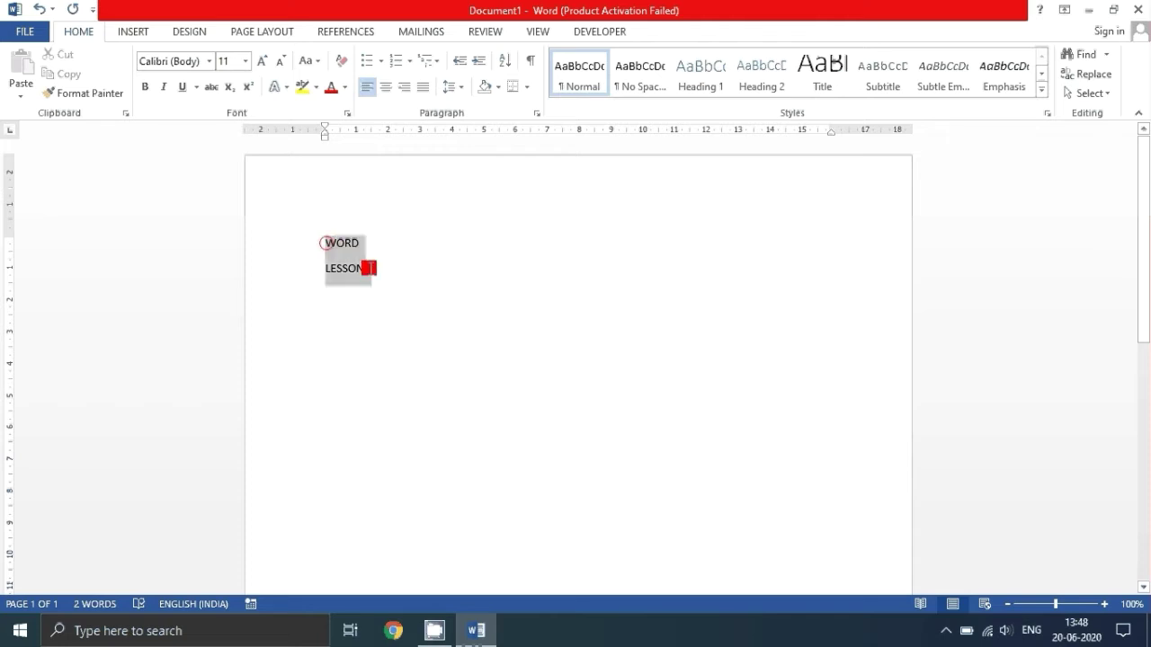
click(381, 62)
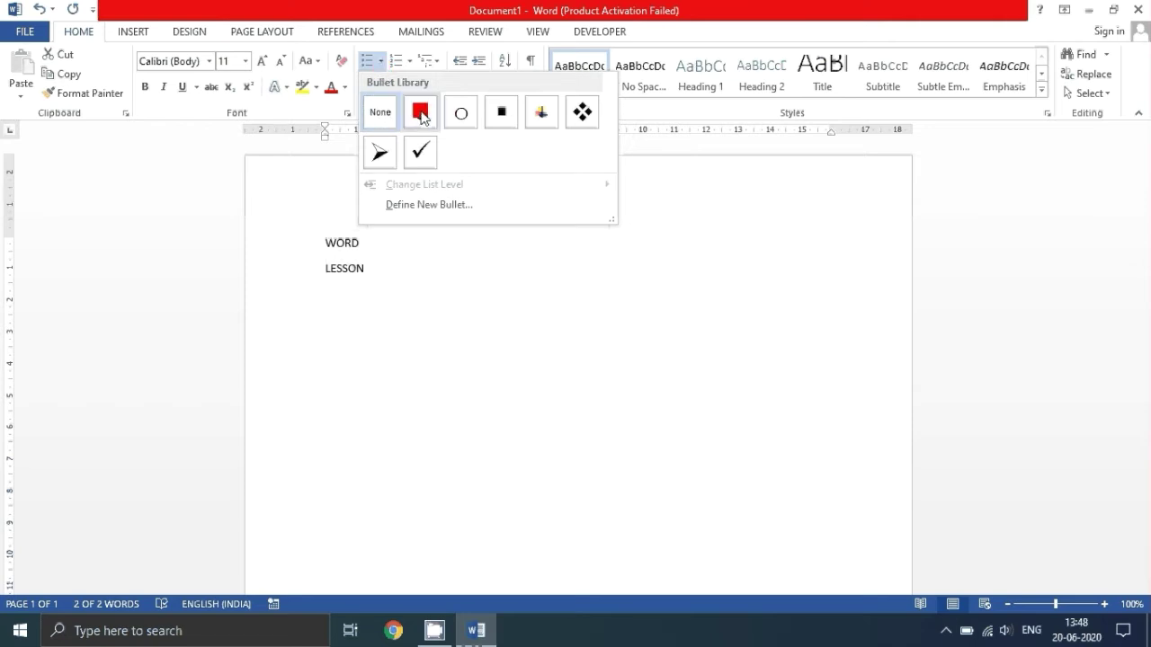
click(582, 117)
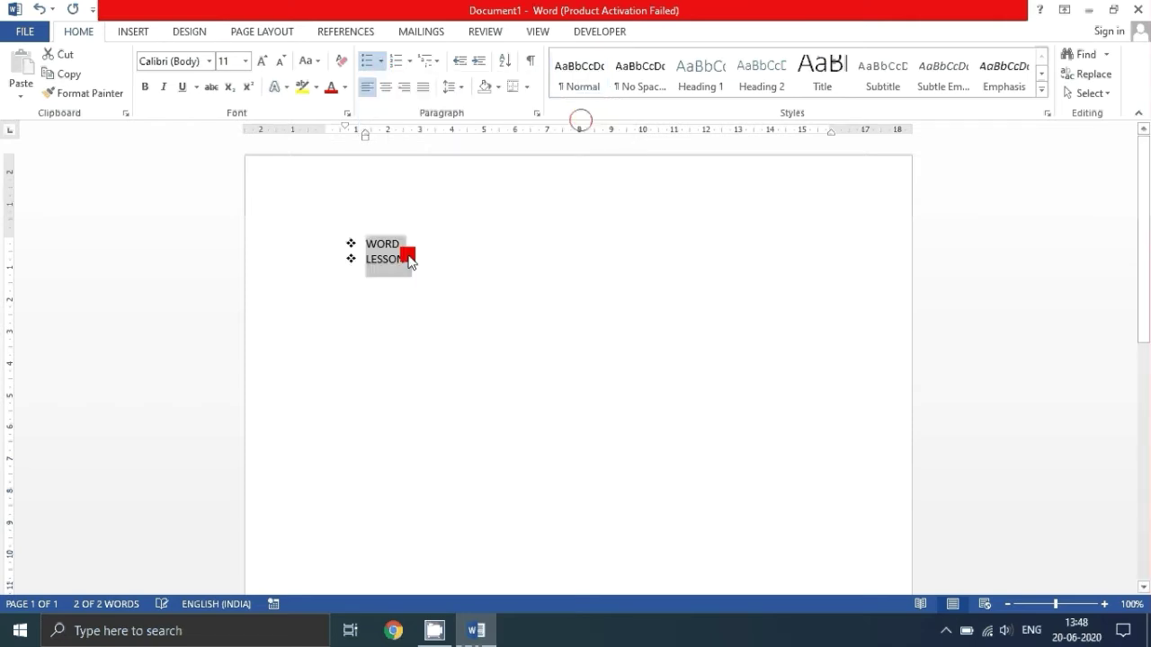
Add RESSON and LEARN as two more items at the end of the list
click(411, 259)
key(Return)
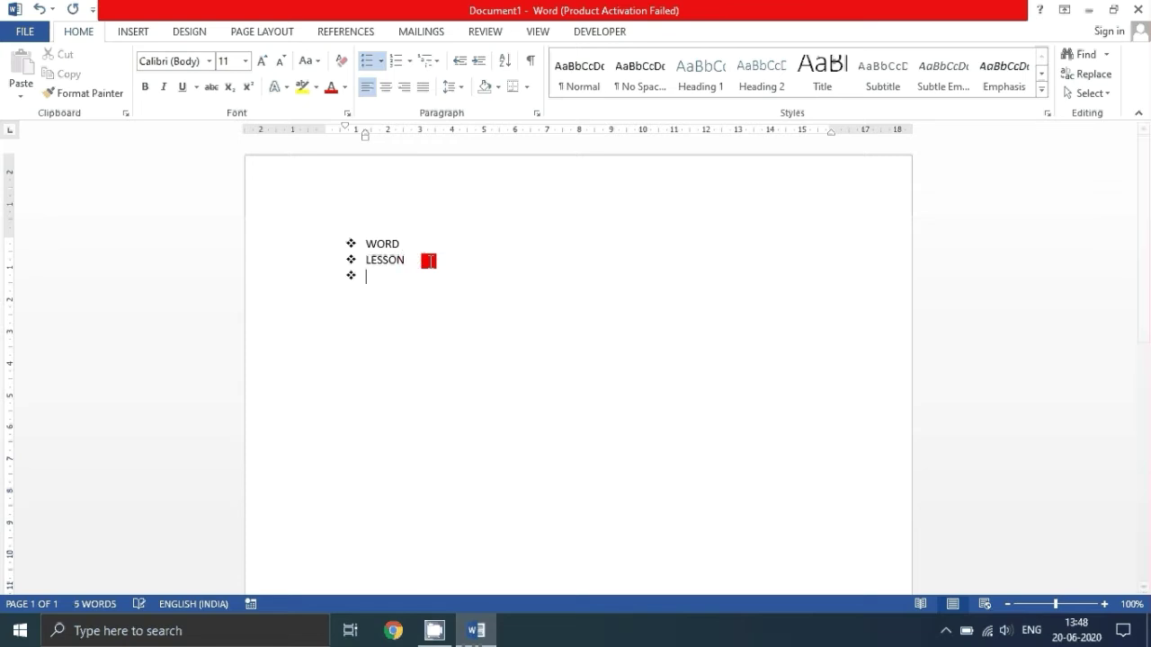
text(RESSON)
key(Return)
text(LEARN)
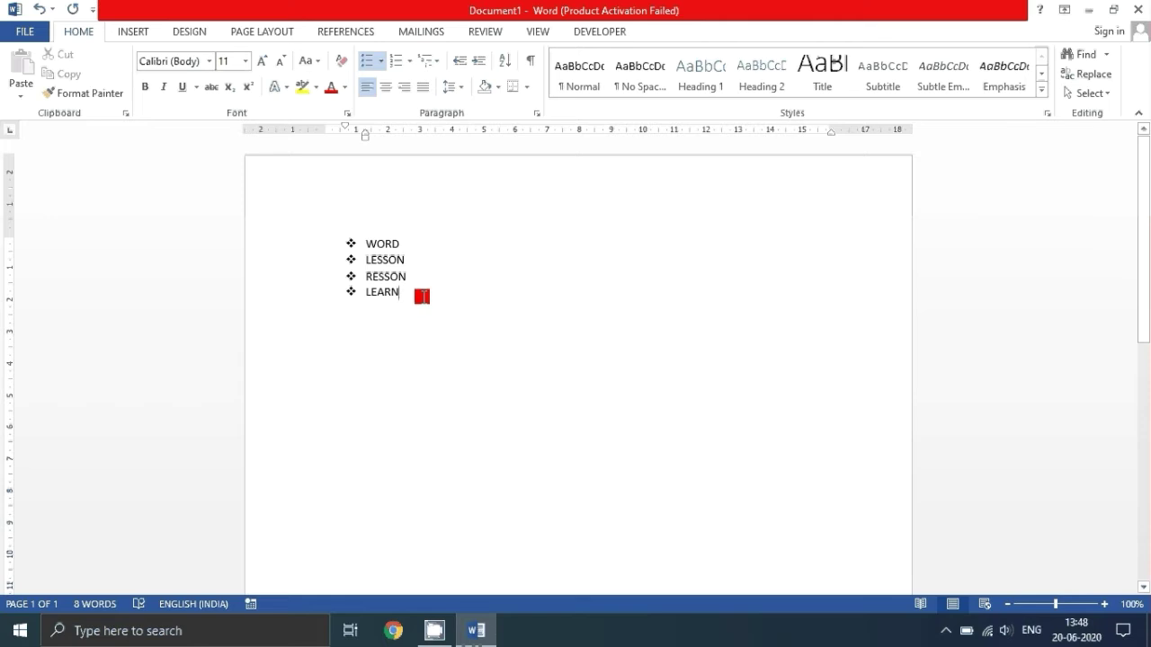
Number the list in the 1) 2) 3) format and replace that with the 1., 1.1., 1.1.1. multilevel list format
click(409, 62)
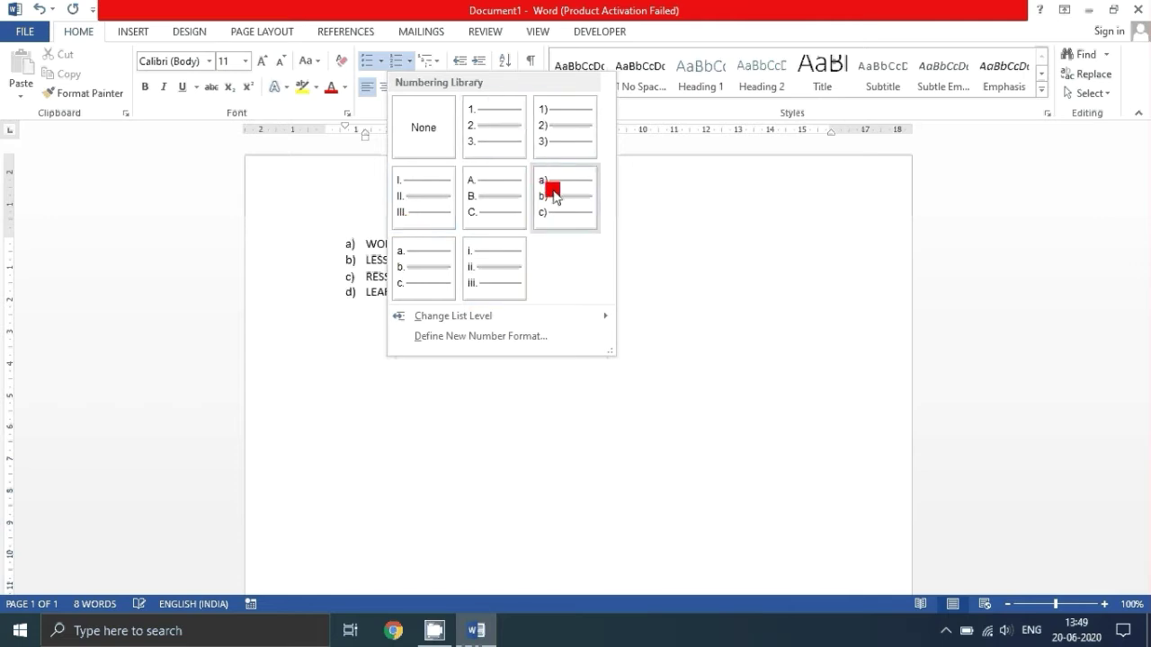
click(553, 136)
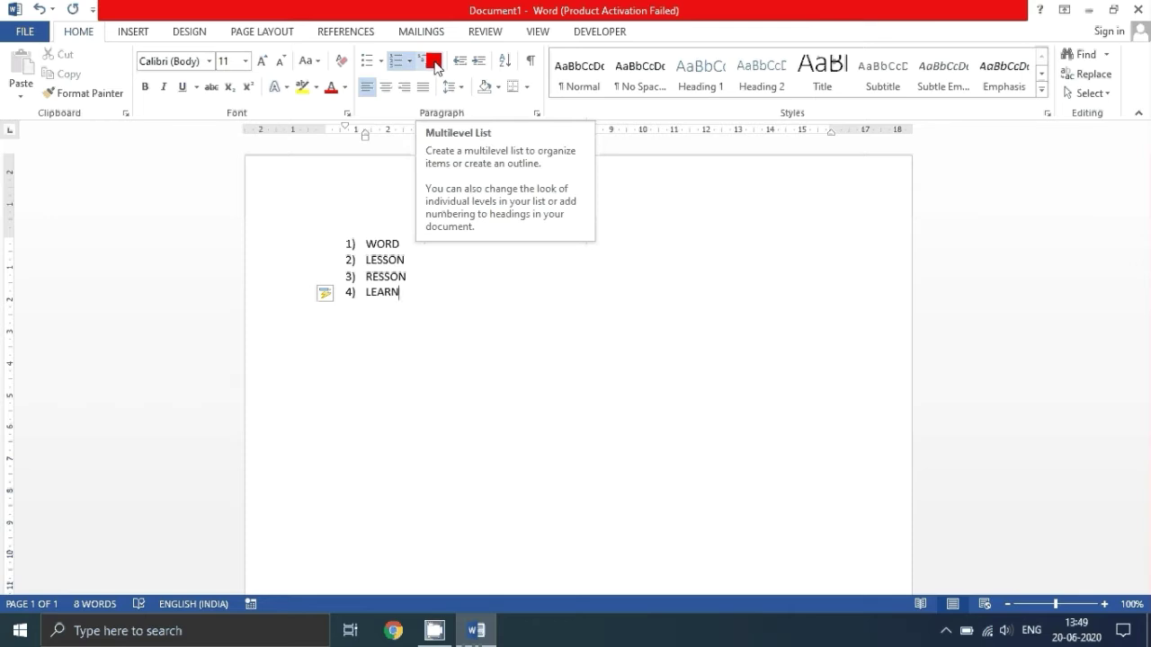
drag(409, 305, 382, 246)
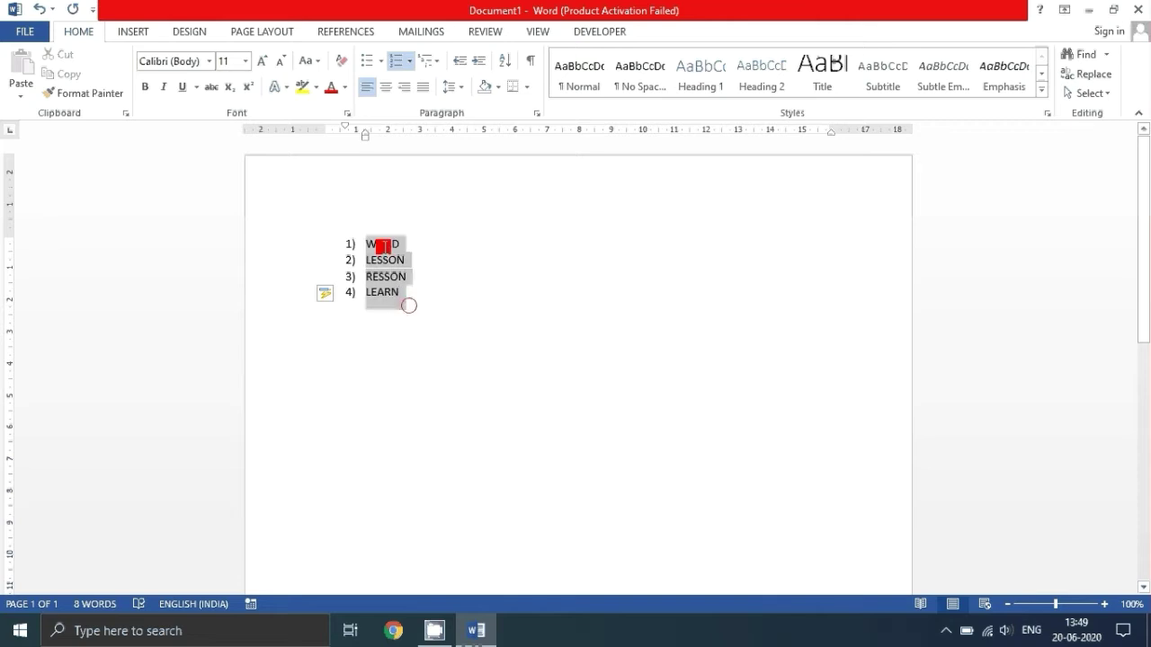
click(440, 62)
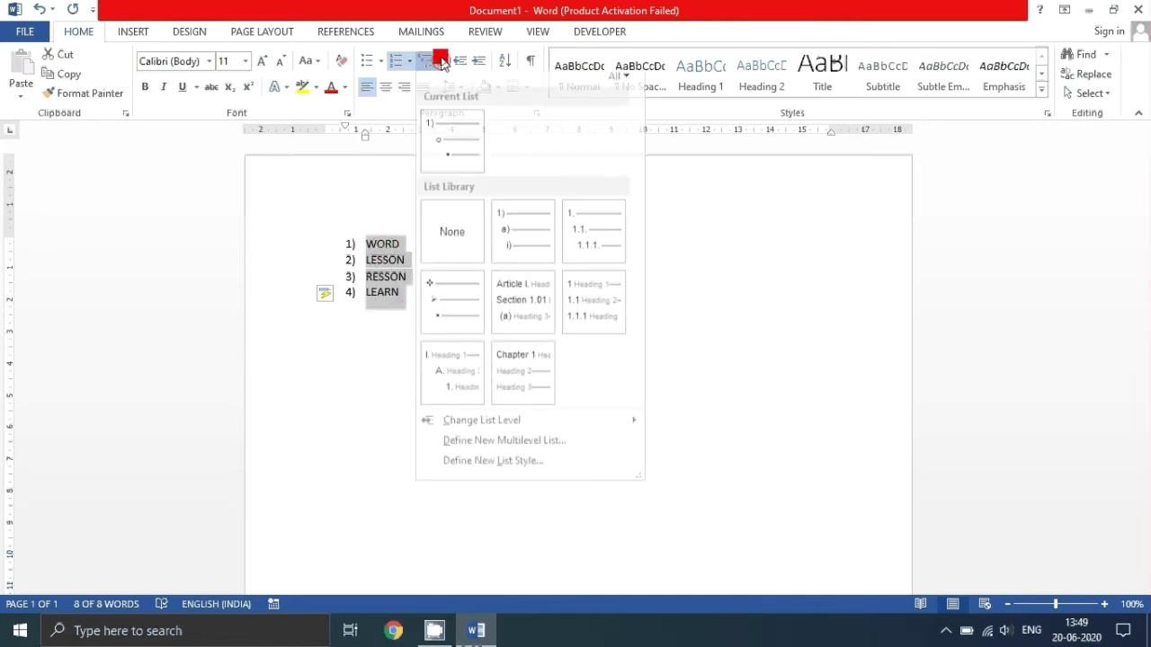
mouse_move(598, 261)
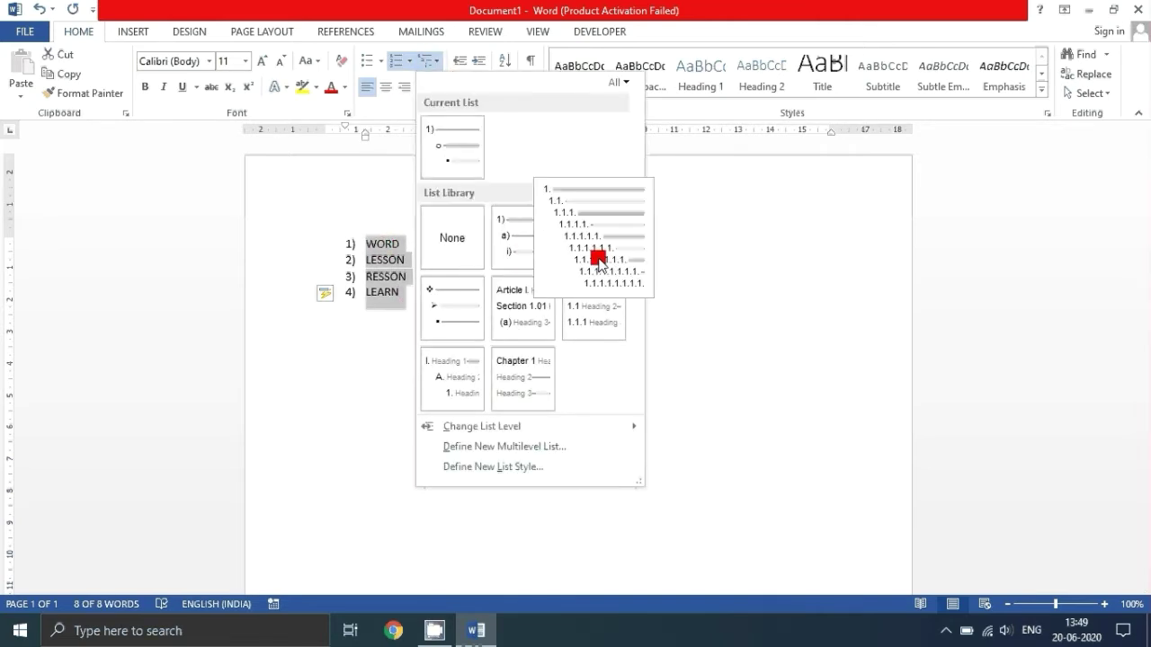
click(578, 231)
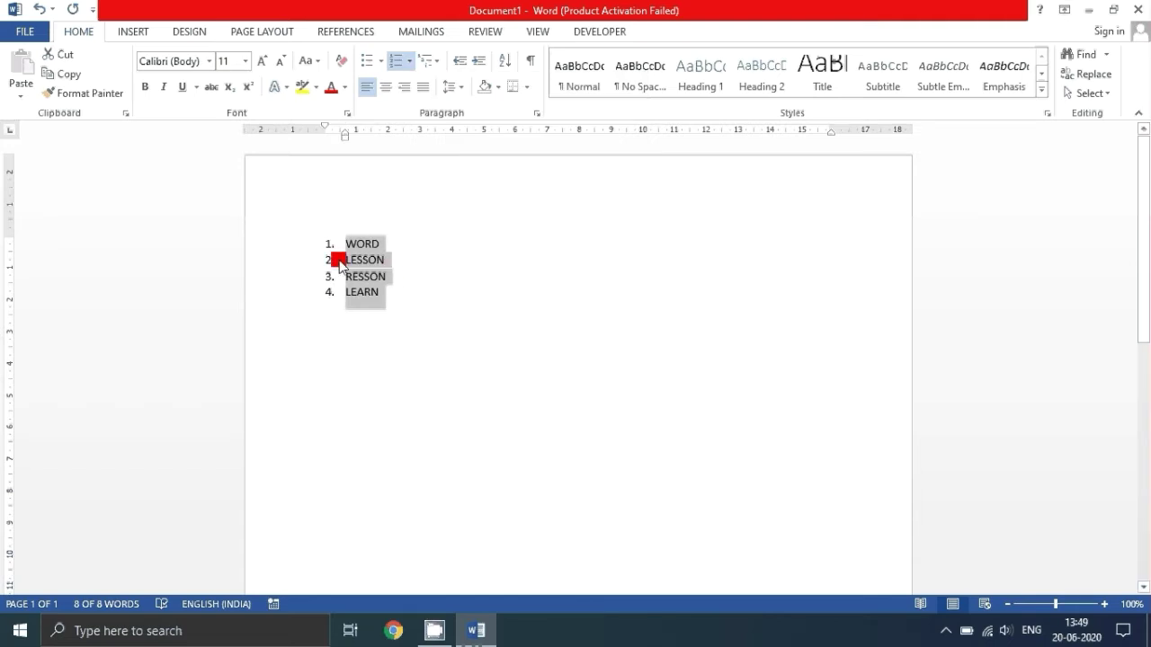
click(411, 298)
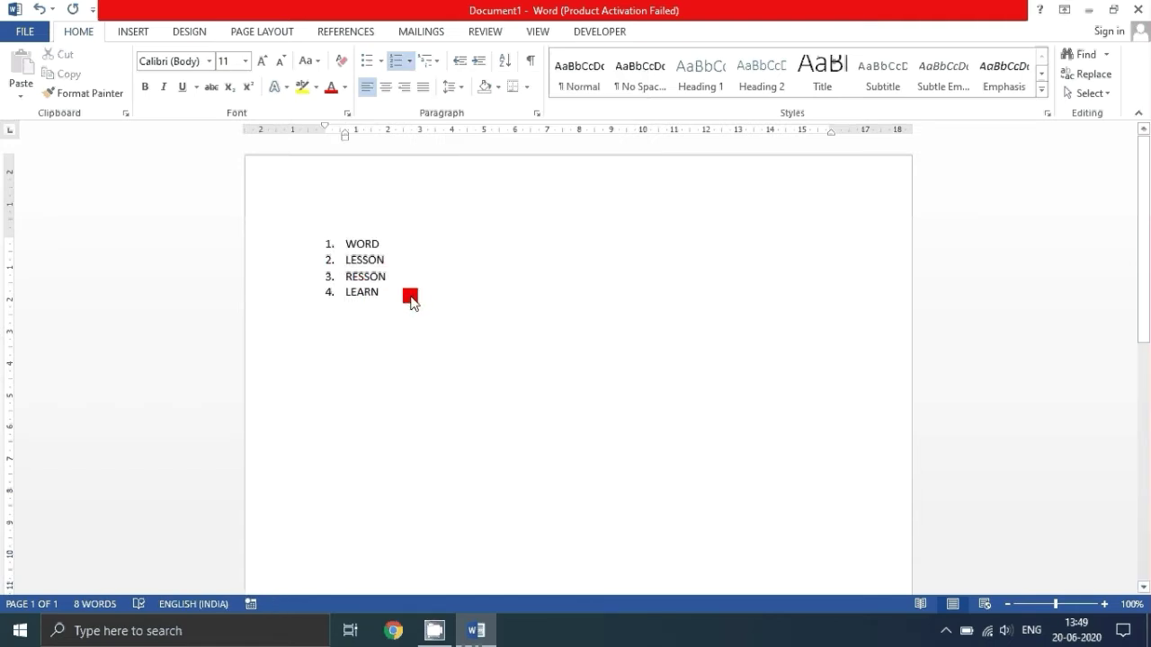
Increase the indent of all four list items by six steps
click(462, 69)
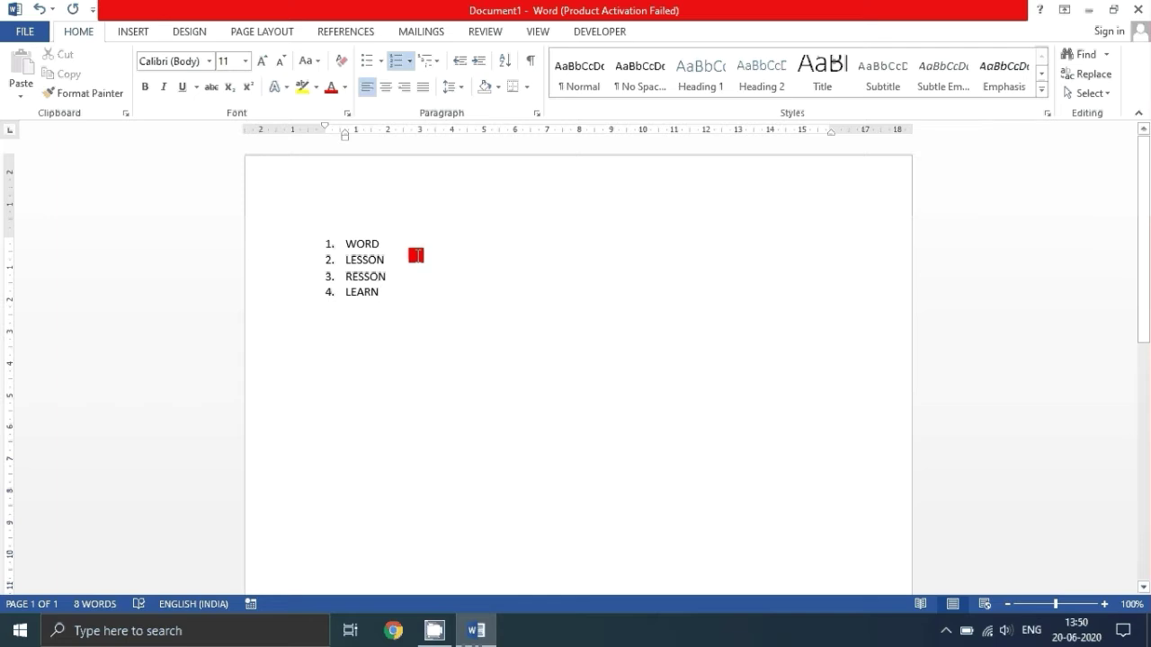
click(384, 290)
drag(384, 290, 330, 242)
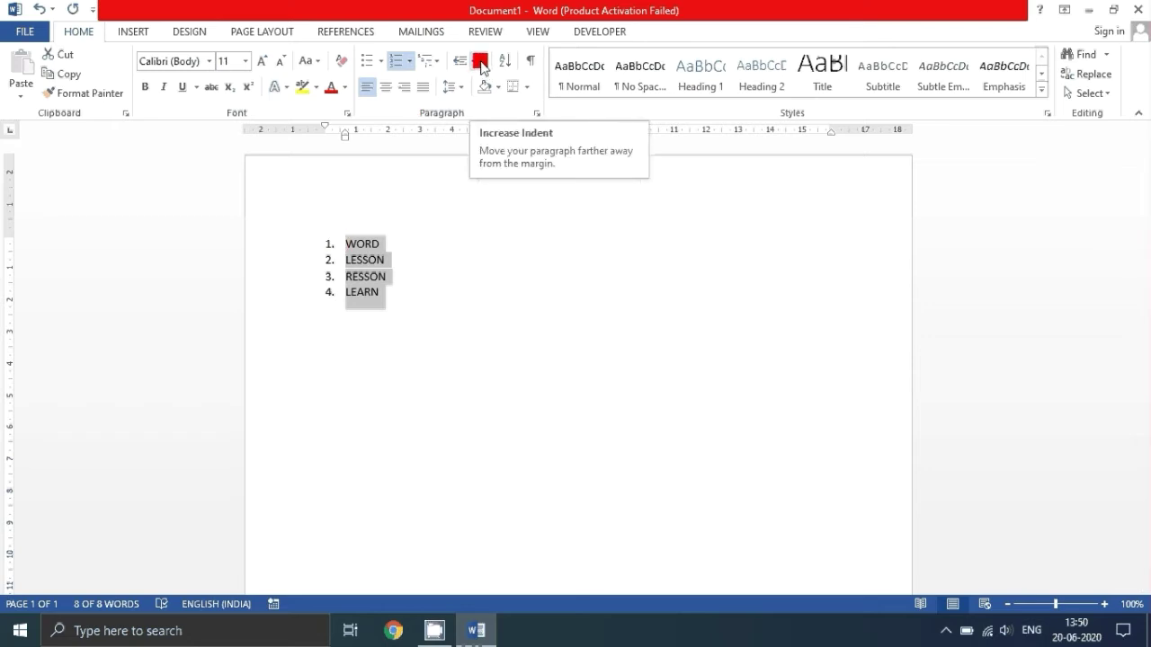
click(481, 63)
click(481, 63)
click(481, 63)
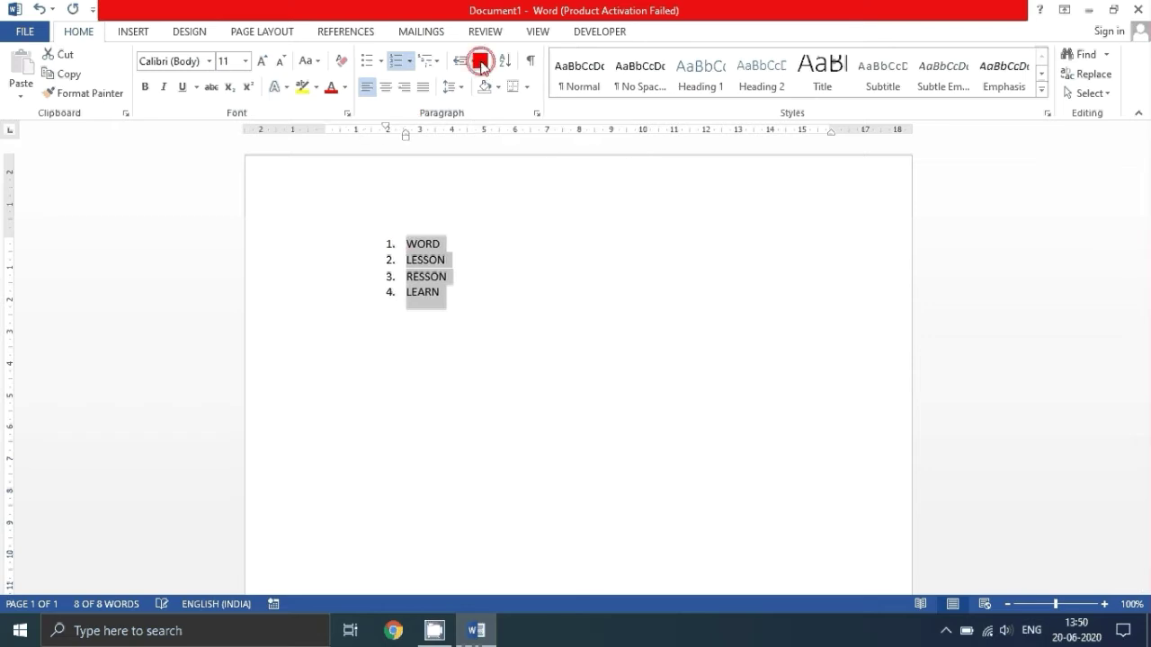
click(481, 63)
click(481, 63)
click(481, 63)
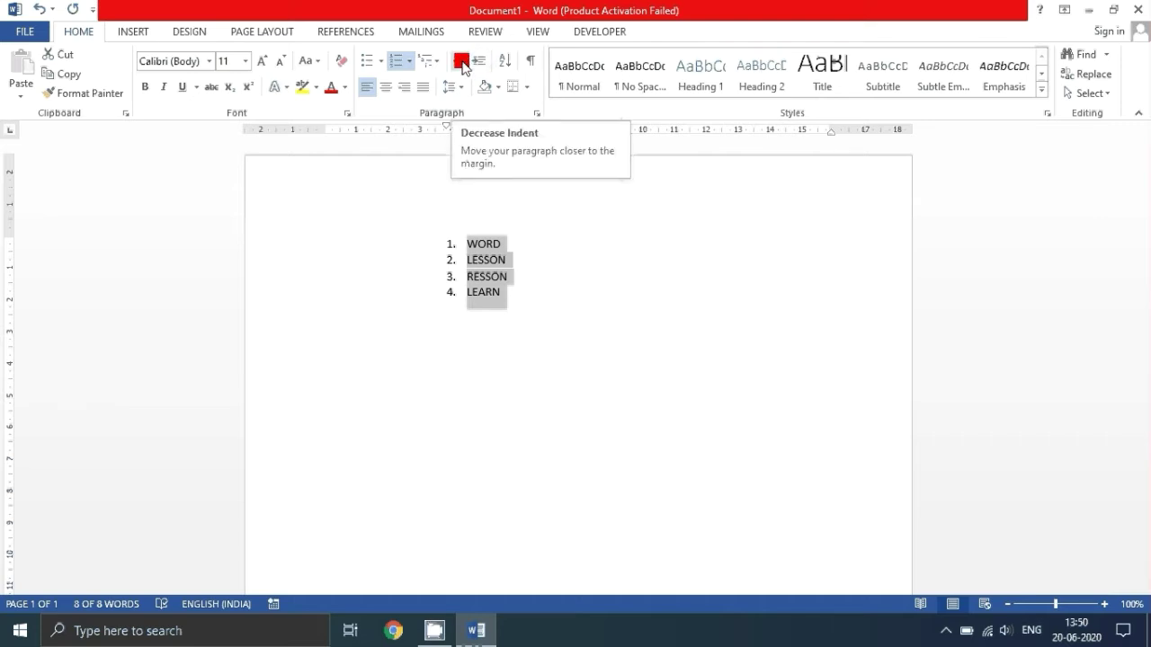
Decrease the indent of the four list items back to the page margin
click(461, 63)
click(461, 63)
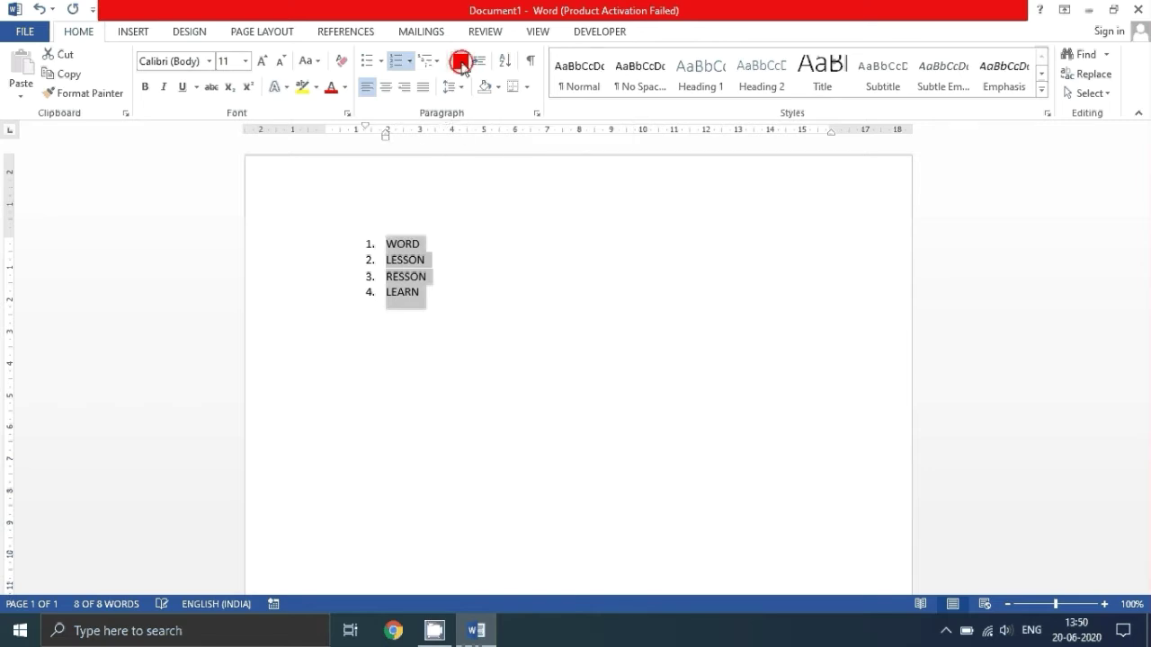
click(461, 62)
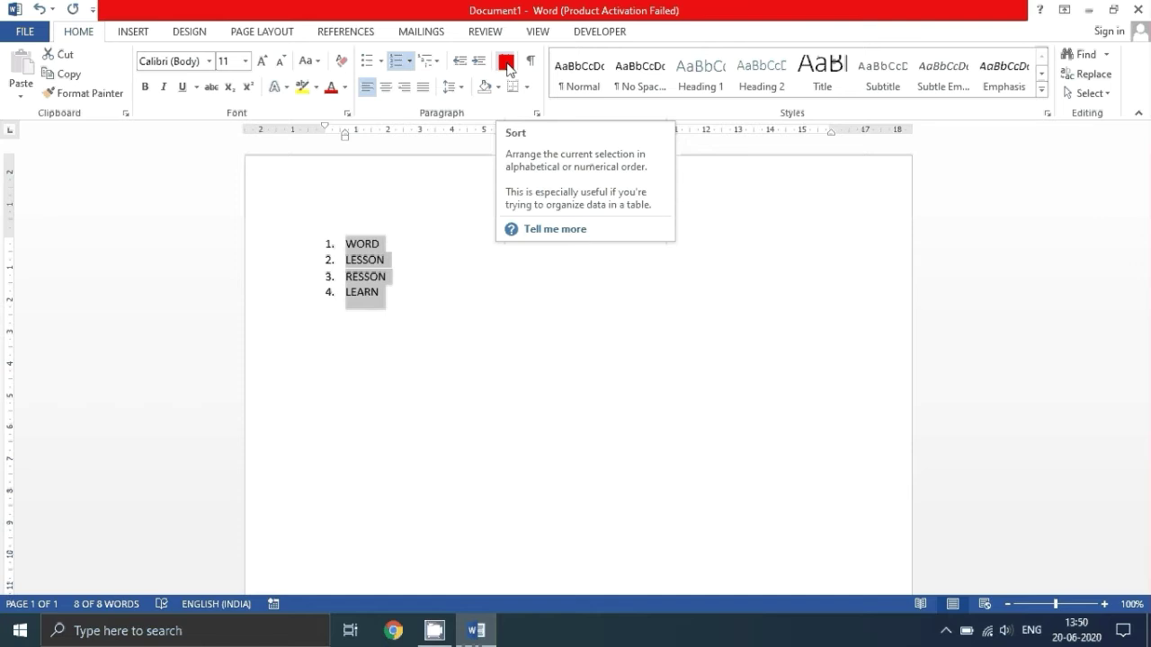
Sort the list paragraphs as text in ascending order, with no header row
click(508, 63)
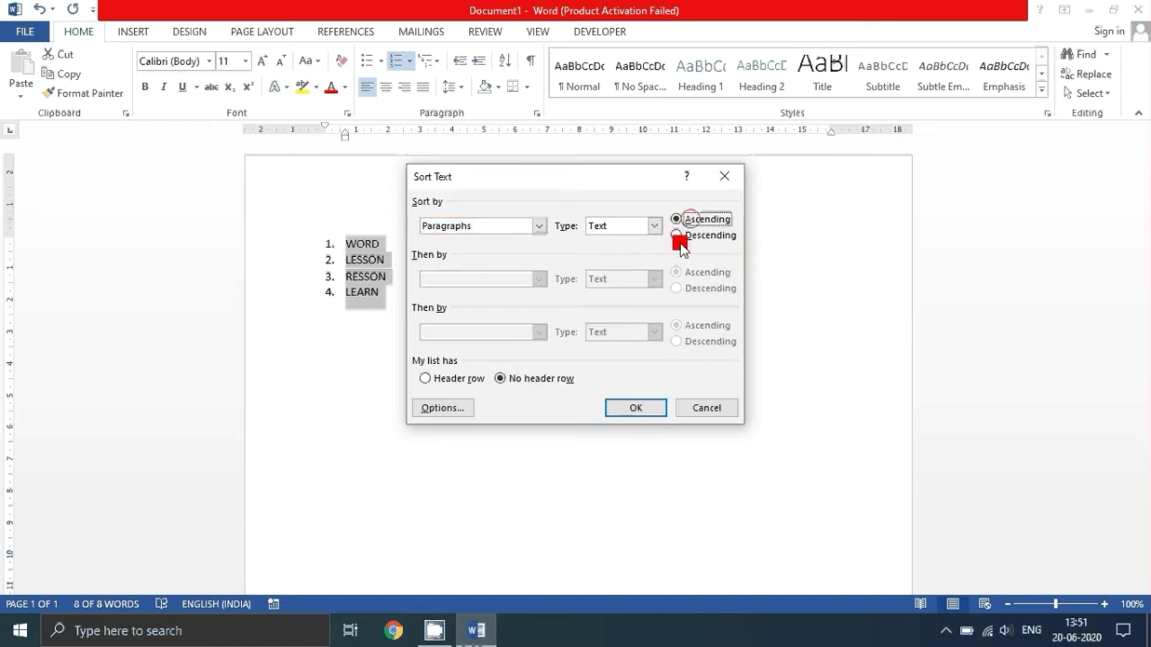
click(637, 404)
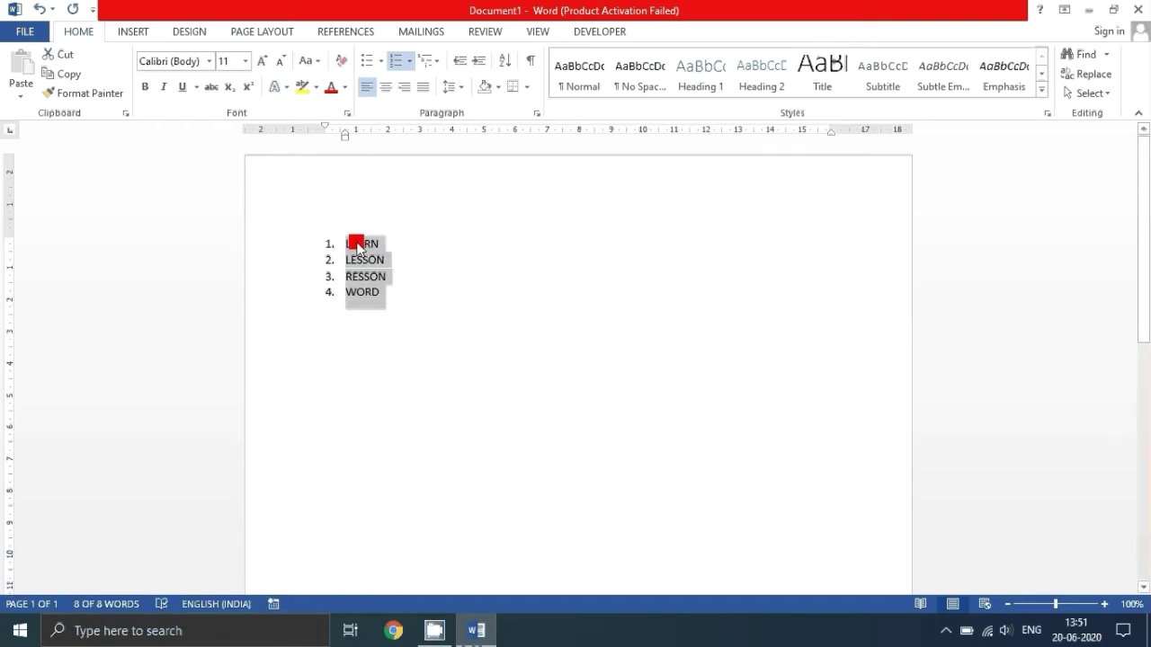
click(429, 291)
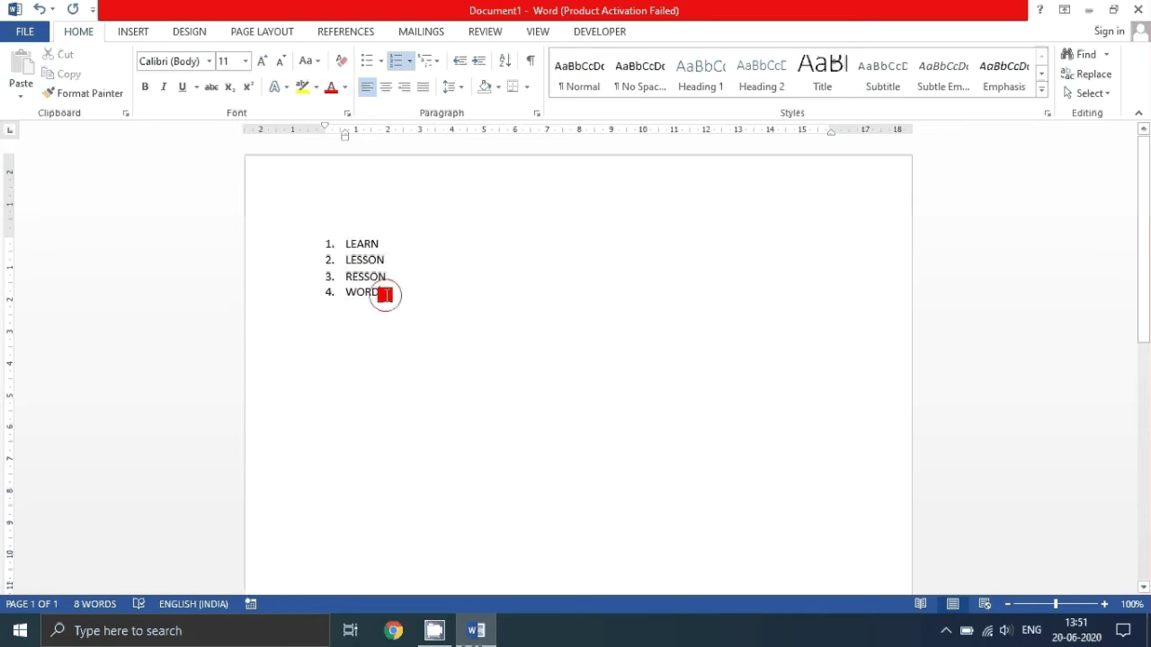
Sort all four list paragraphs as text in descending order
drag(380, 294, 334, 237)
click(506, 60)
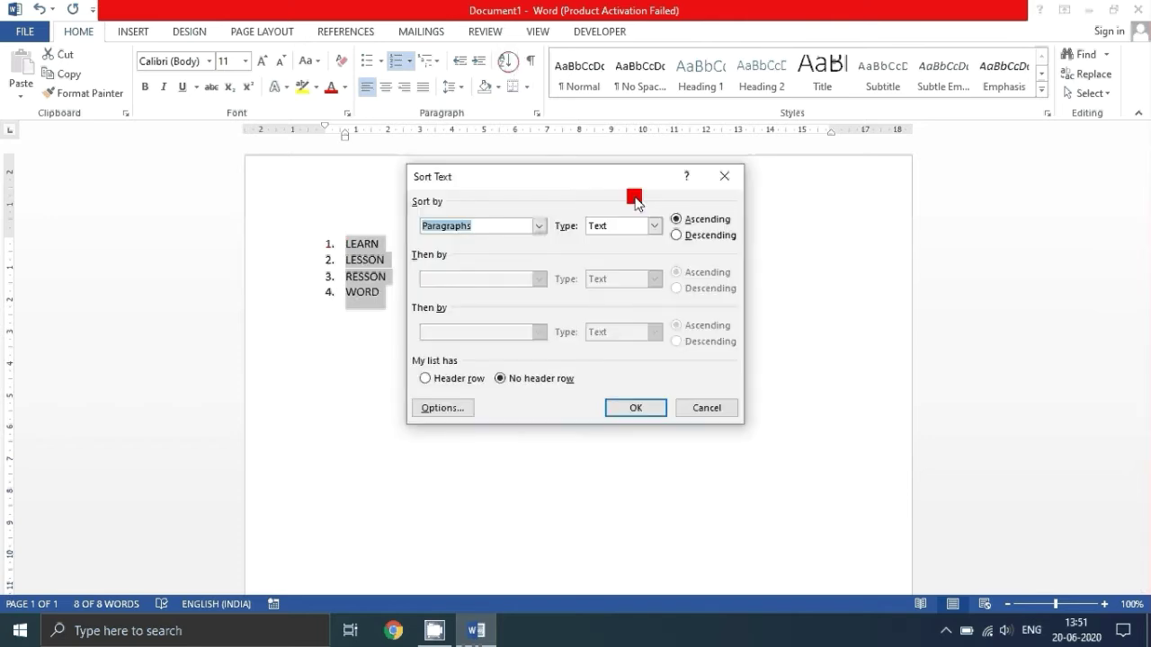
click(676, 236)
click(641, 407)
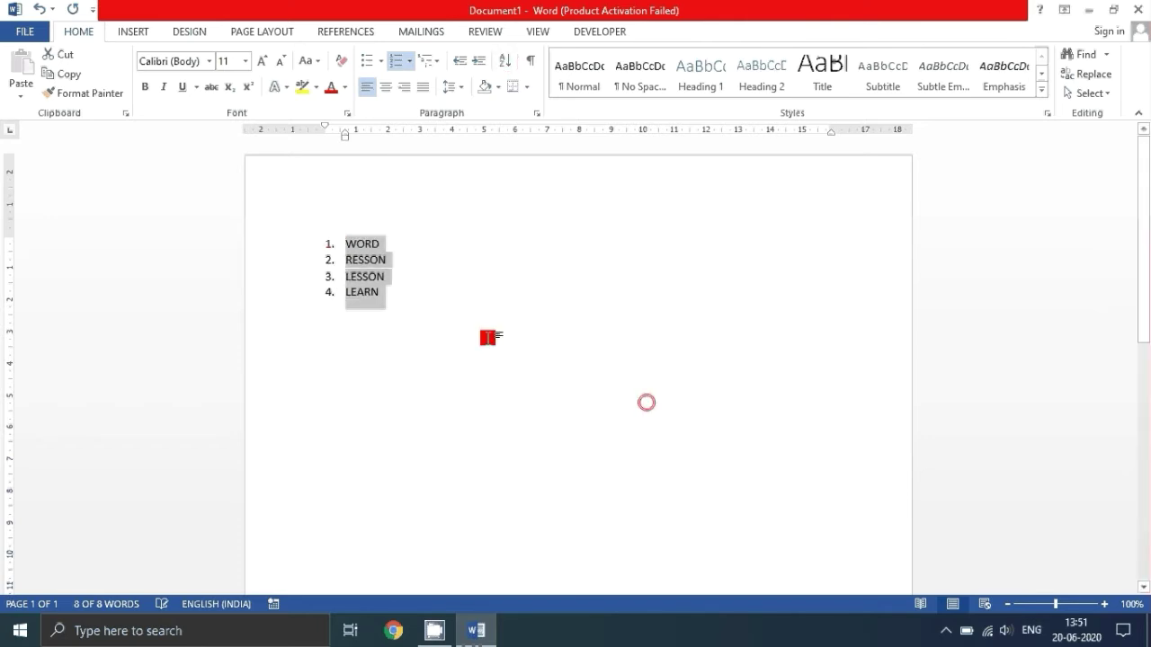
click(398, 291)
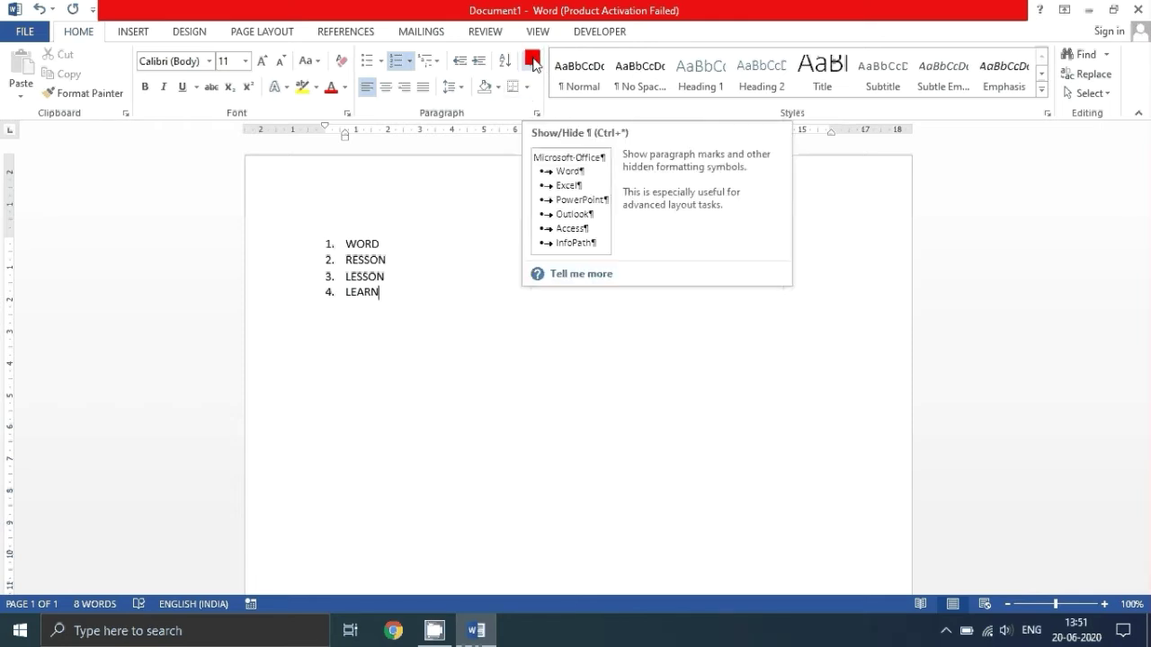
Add a fifth list item IUUI with paragraph marks shown, and hide the marks again
click(534, 61)
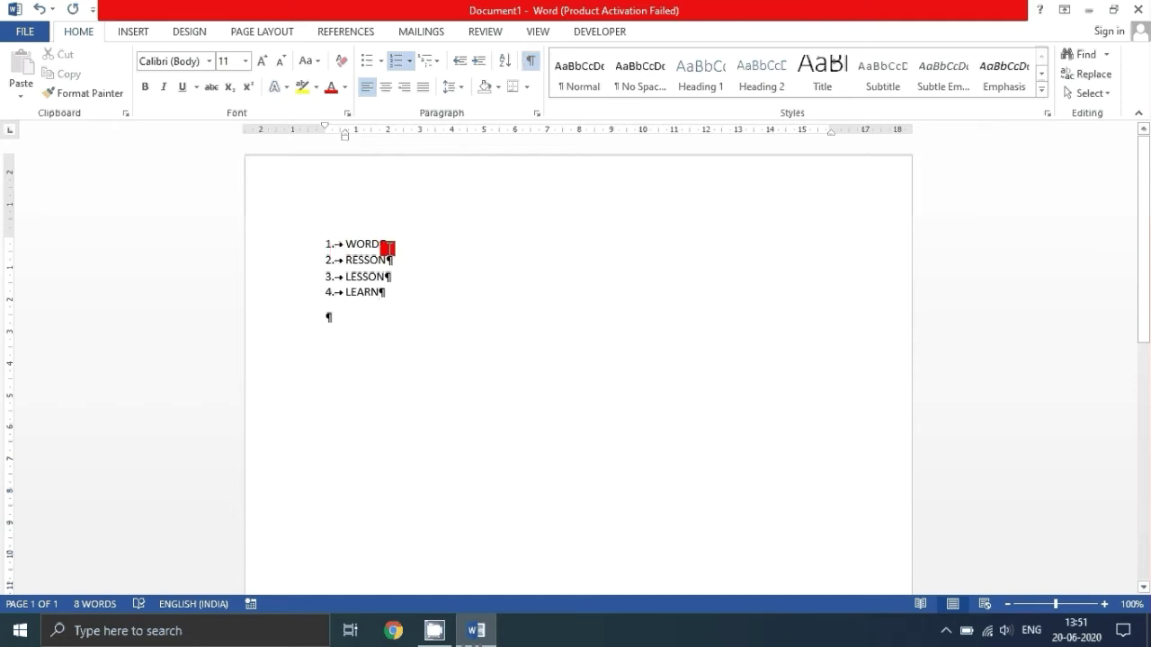
key(Return)
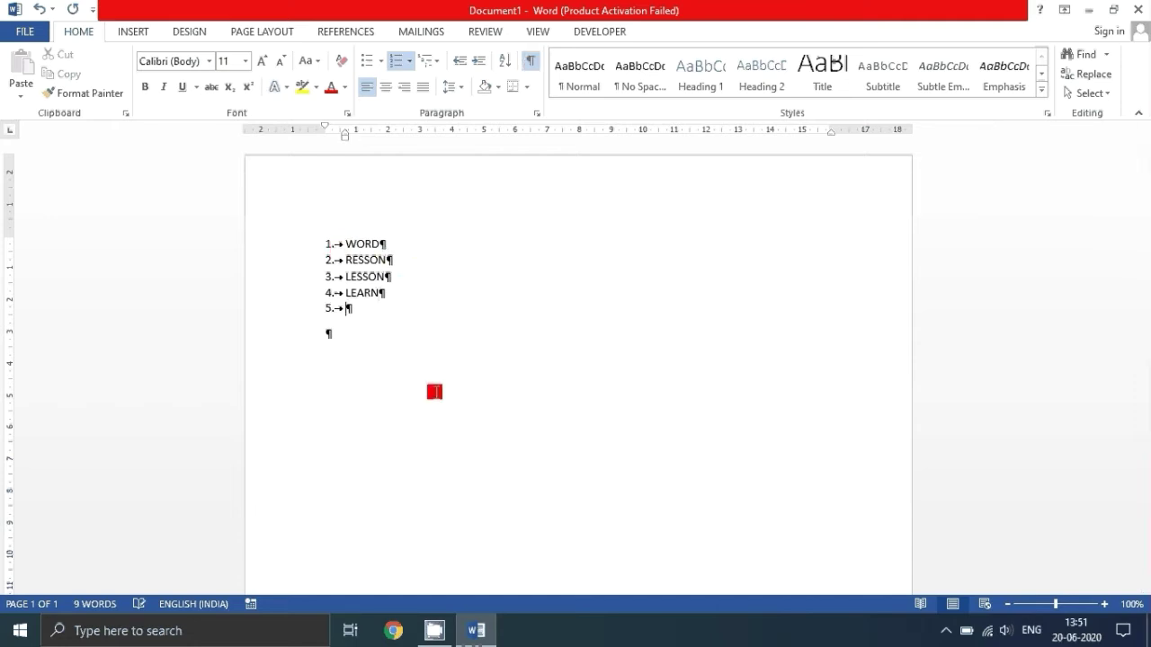
text(IUUI)
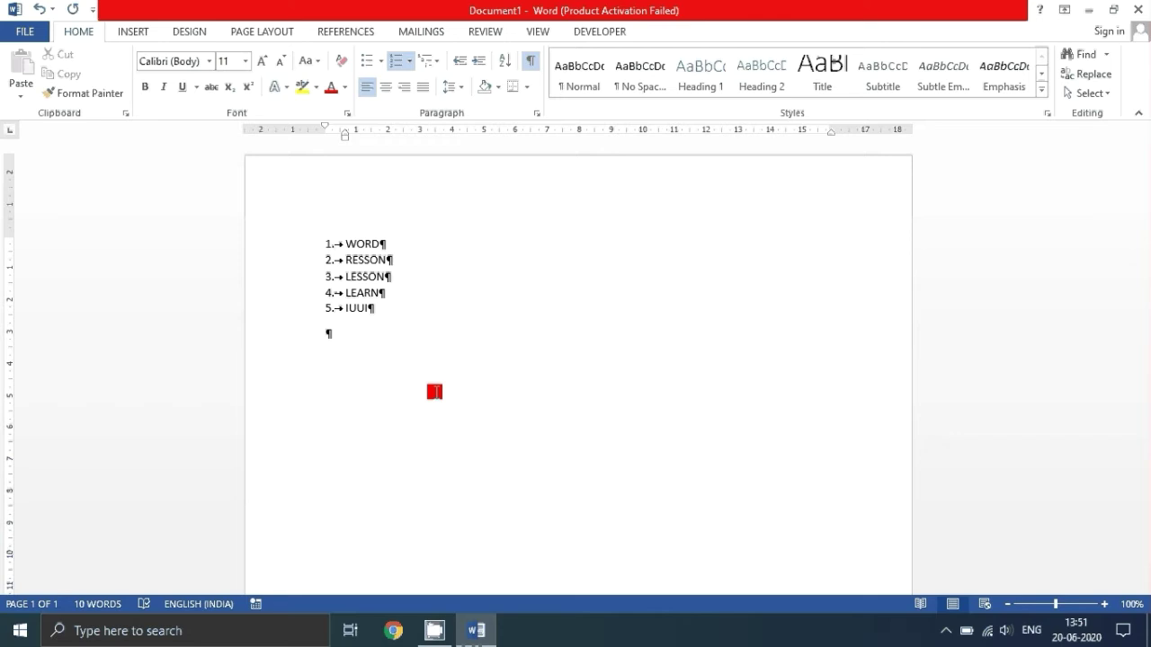
click(529, 65)
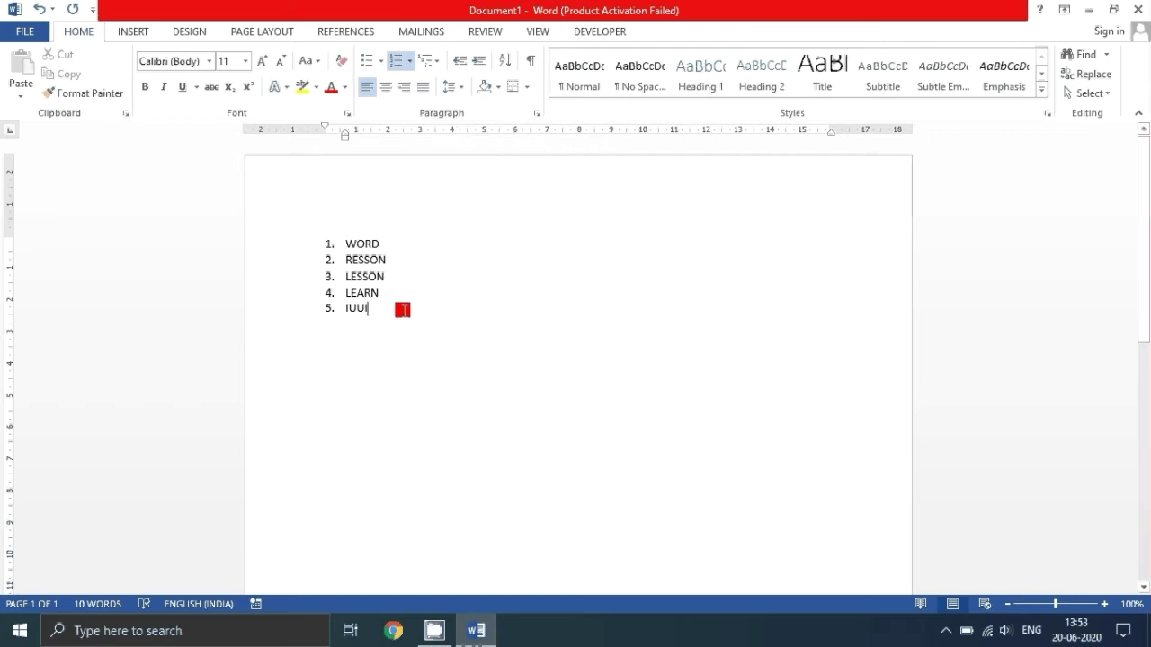
Replace the fifth list item's text with THIS IS A CAT followed by a long unbroken string of filler letters running to a third line
key(BackSpace)
key(BackSpace)
key(BackSpace)
key(BackSpace)
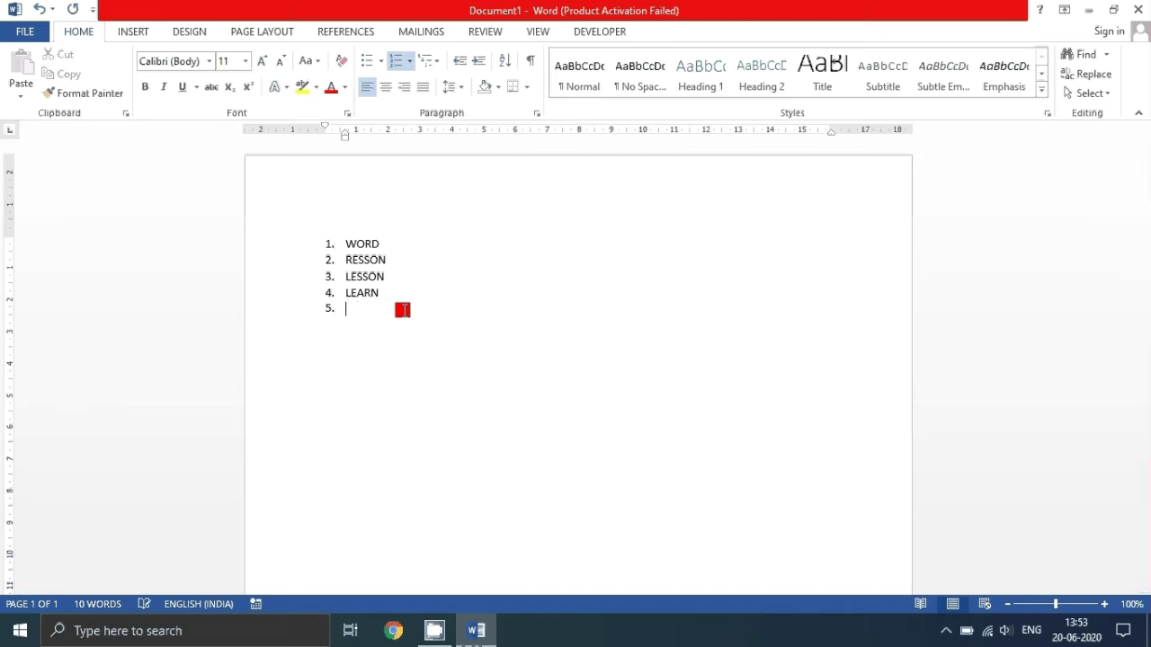
text(THIS IS A CAT HHKJDGFK)
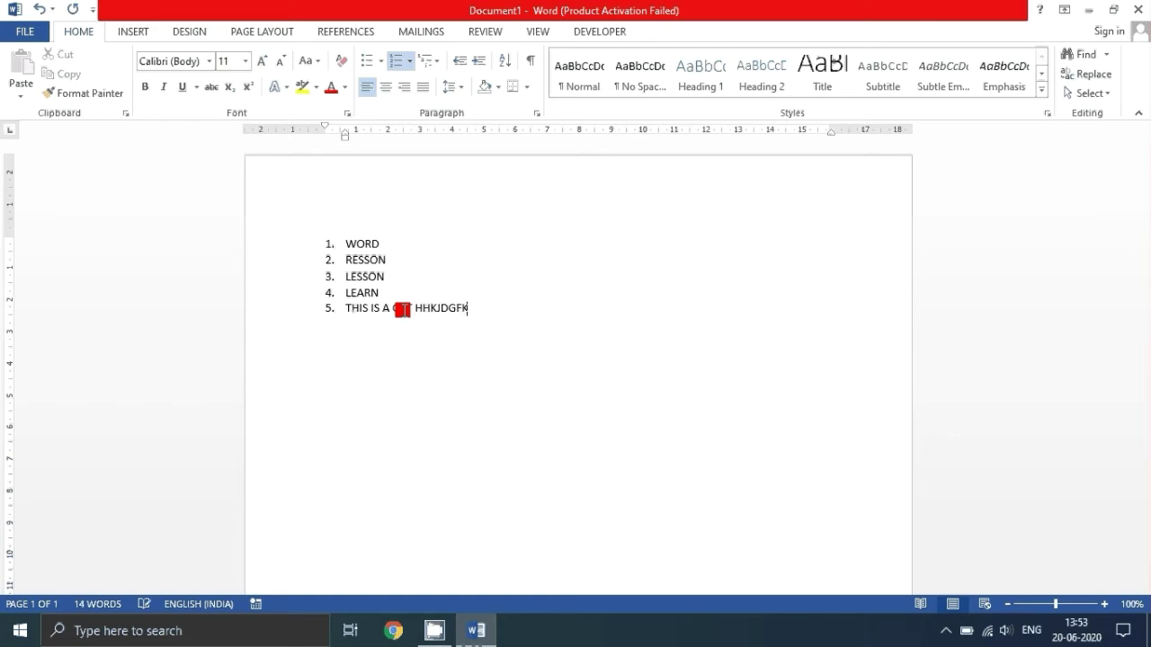
text(JHJAHDSGHHHHHHHHHHHHHHHHHHHHHHHHHHHHHH)
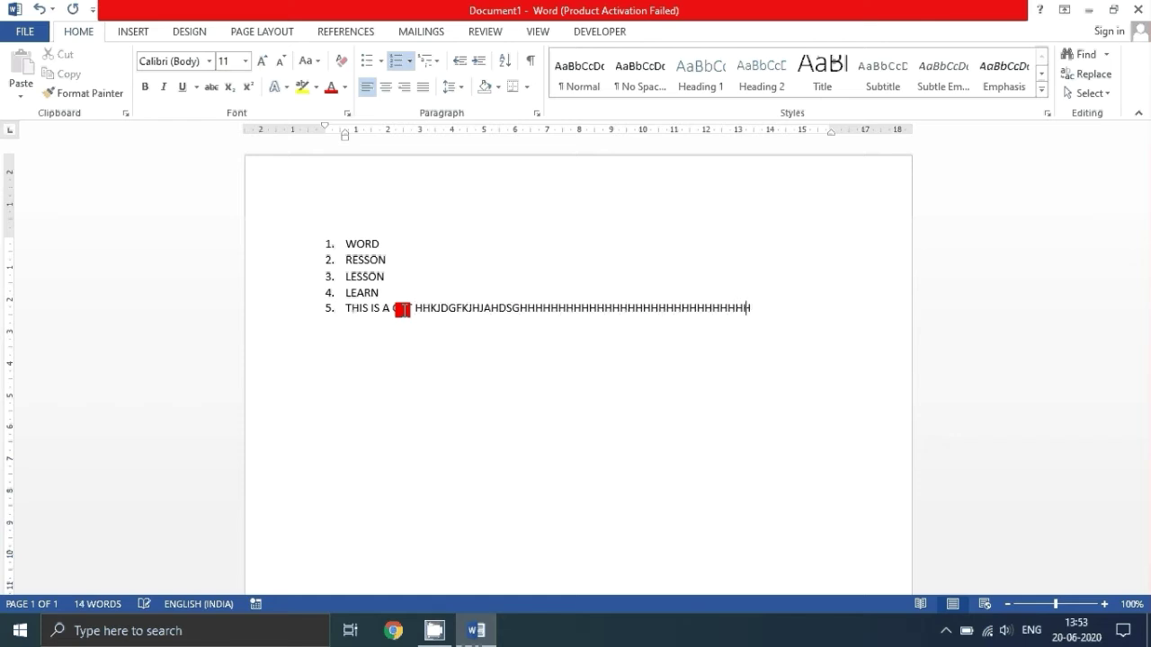
text(HHHHHHHHHHHHHHHHHHHHHHHHHHHHH)
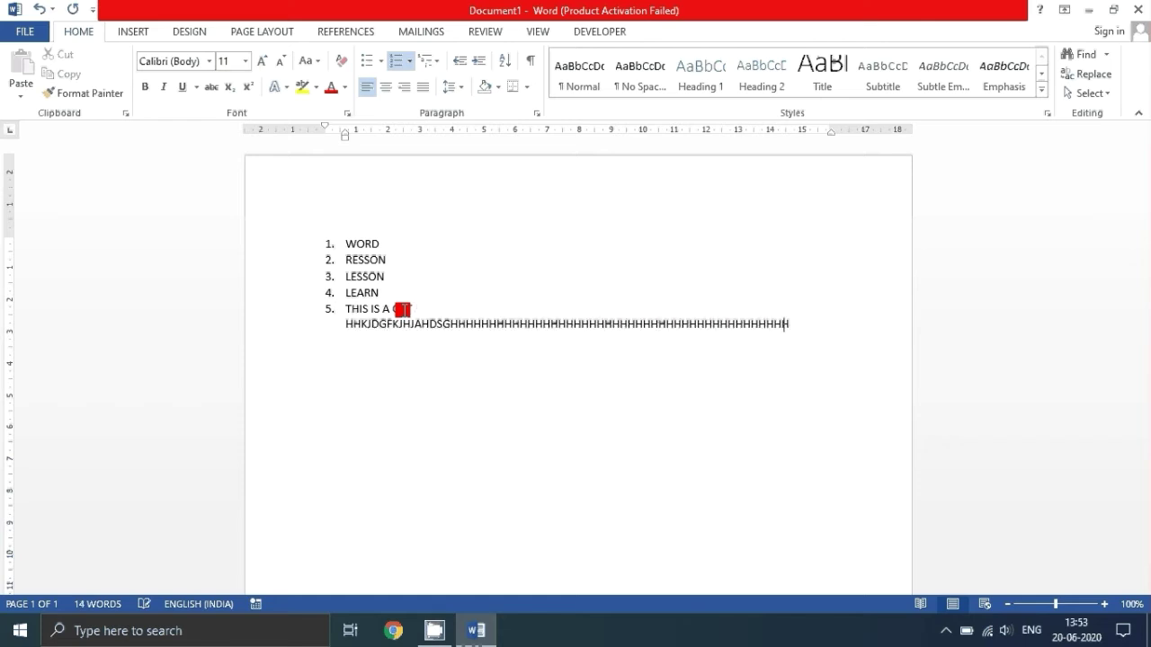
text(HHHHHHHHHHHHHHHHHHHHHHHHH)
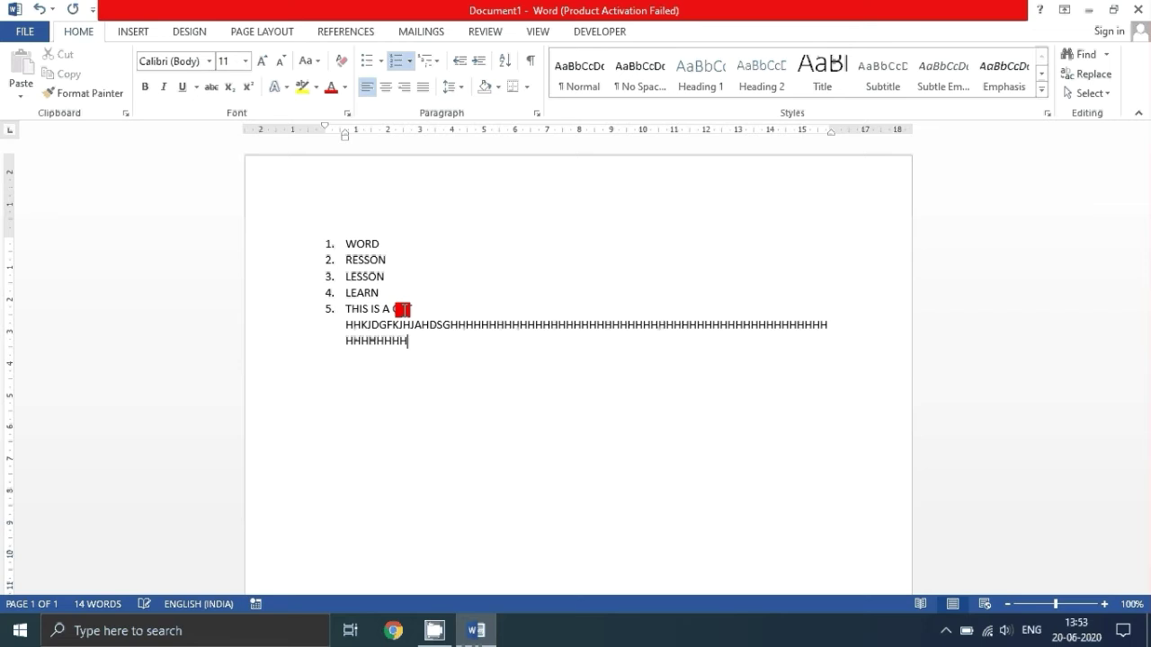
text(HHHHHHHHHHHHHHHHHHHHHHHHHH)
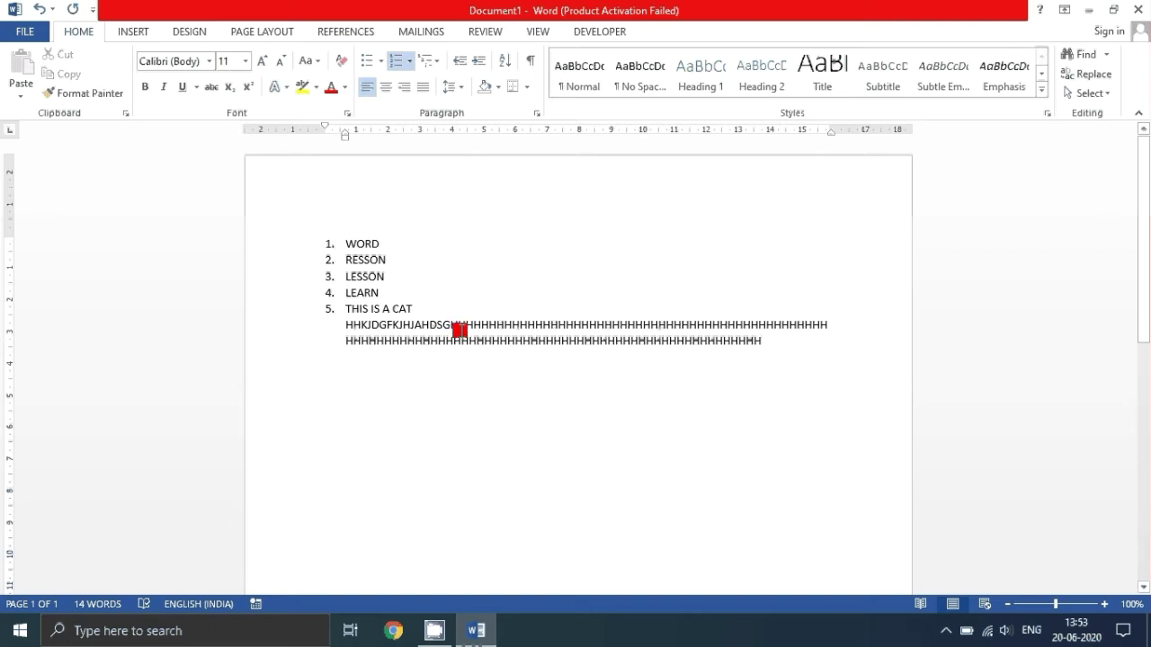
Try justified, left and centered alignment in turn on the fifth list item
key(ctrl+j)
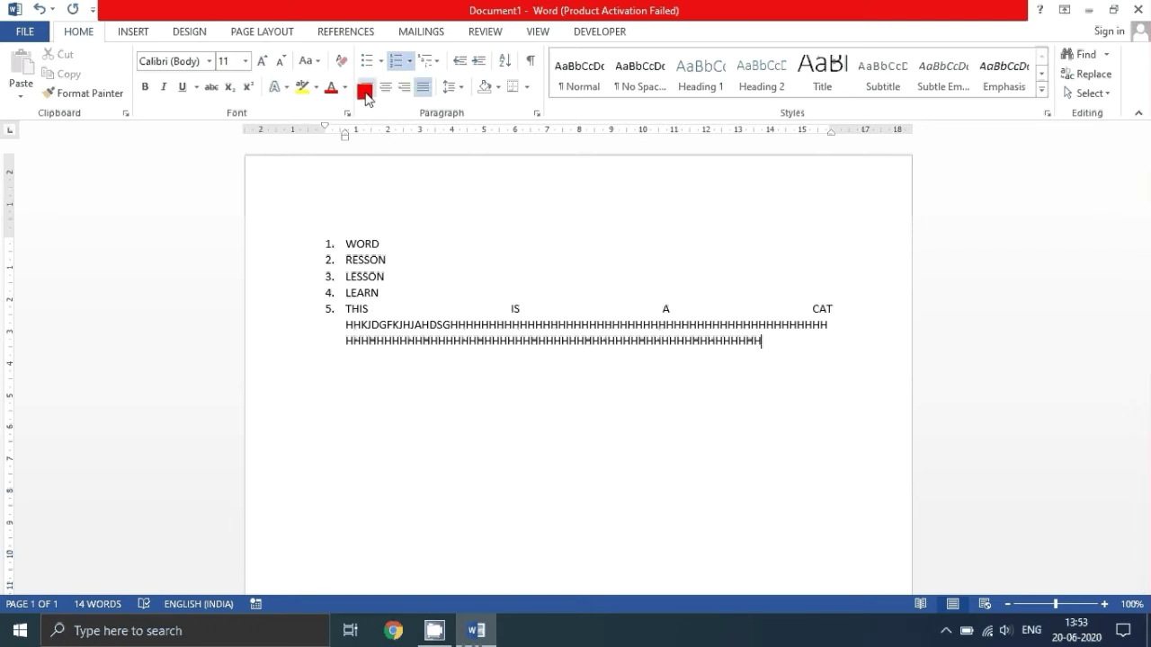
click(366, 87)
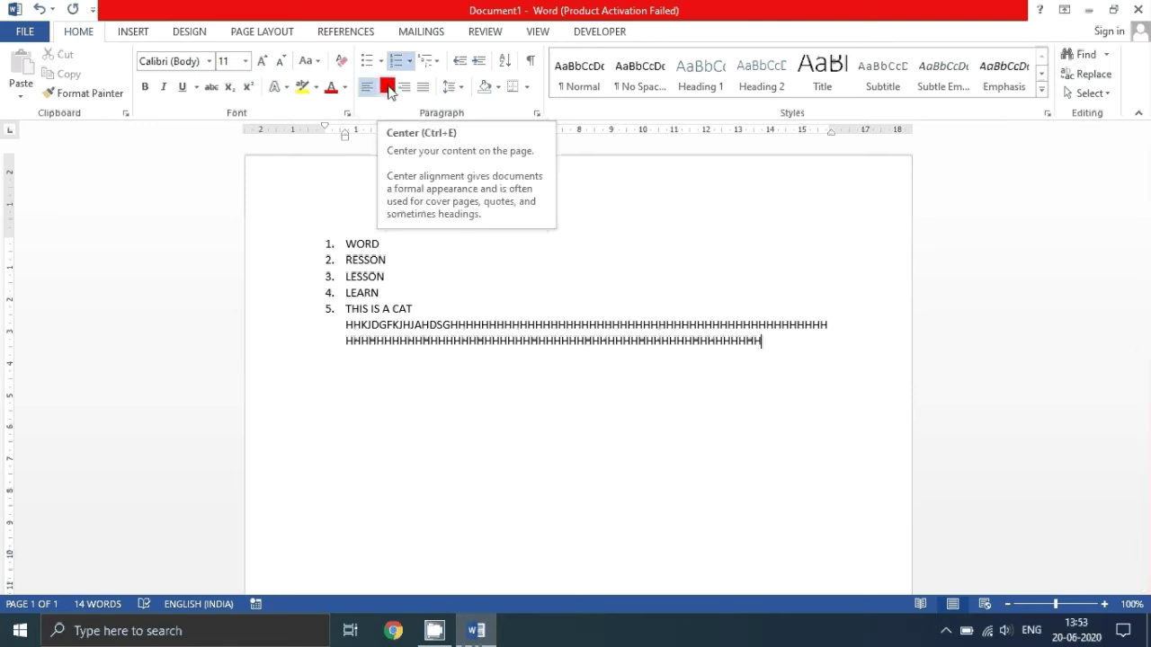
click(386, 87)
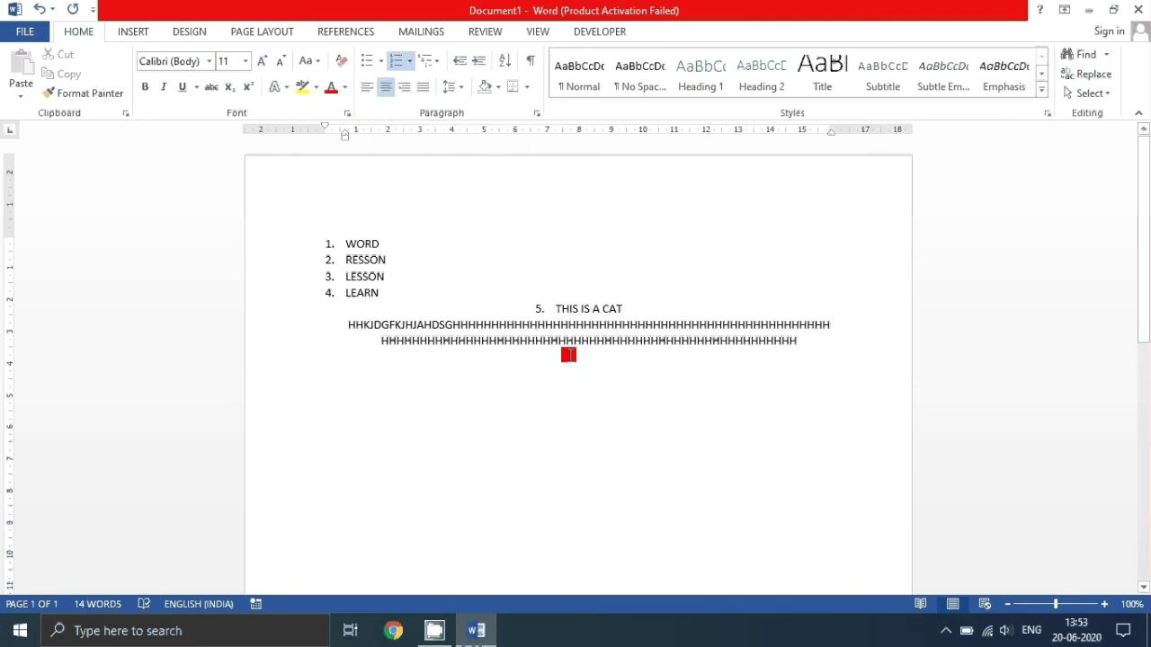
Cycle all five list items through centered, right and justified alignment twice, ending on justified
drag(836, 346, 332, 241)
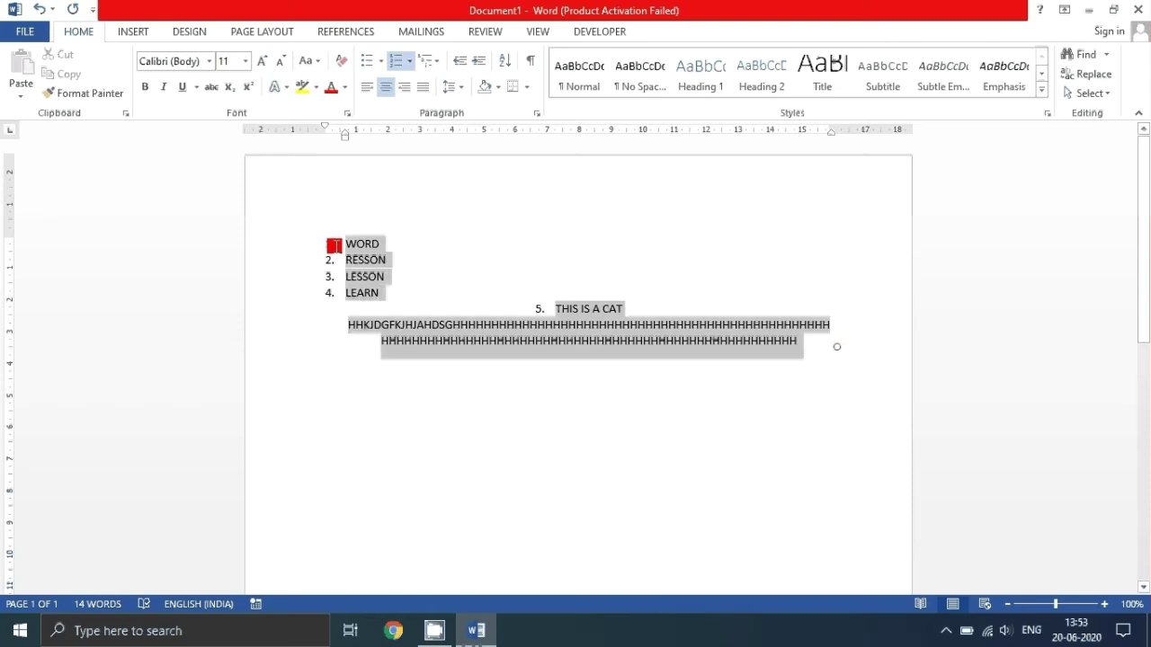
click(387, 86)
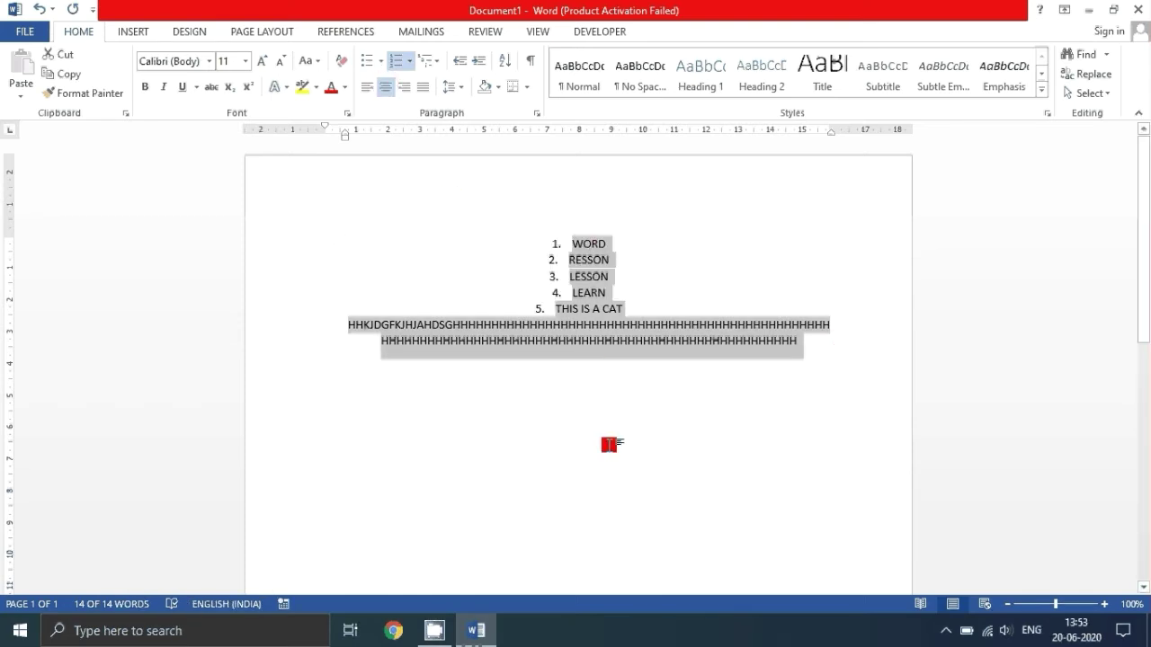
click(407, 93)
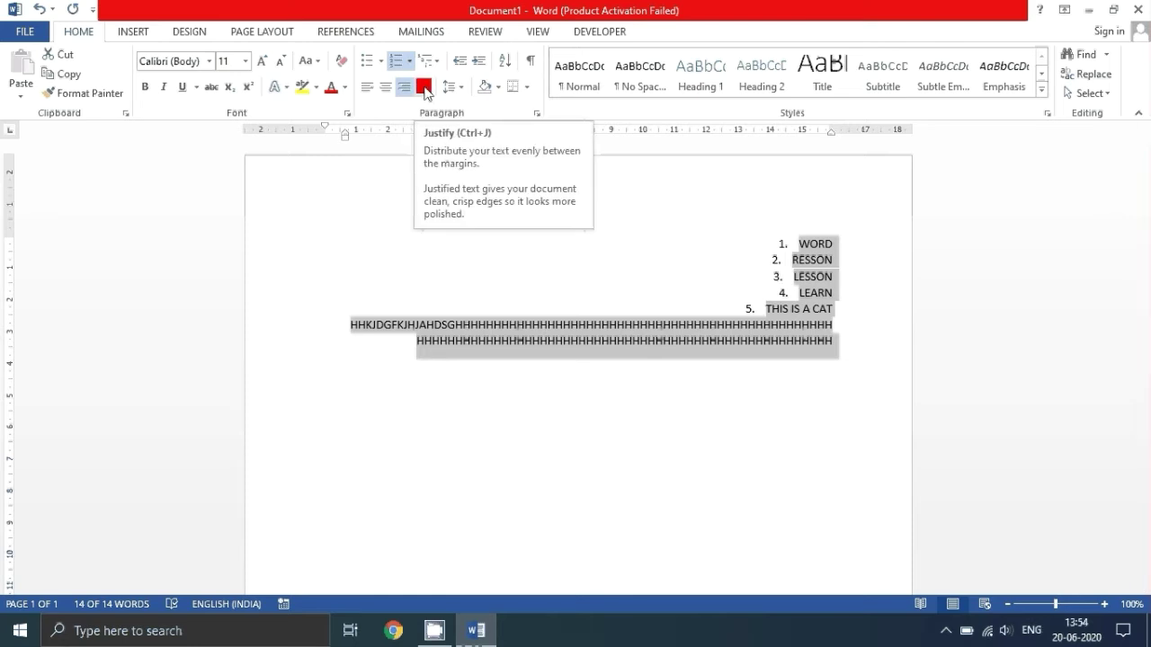
click(424, 87)
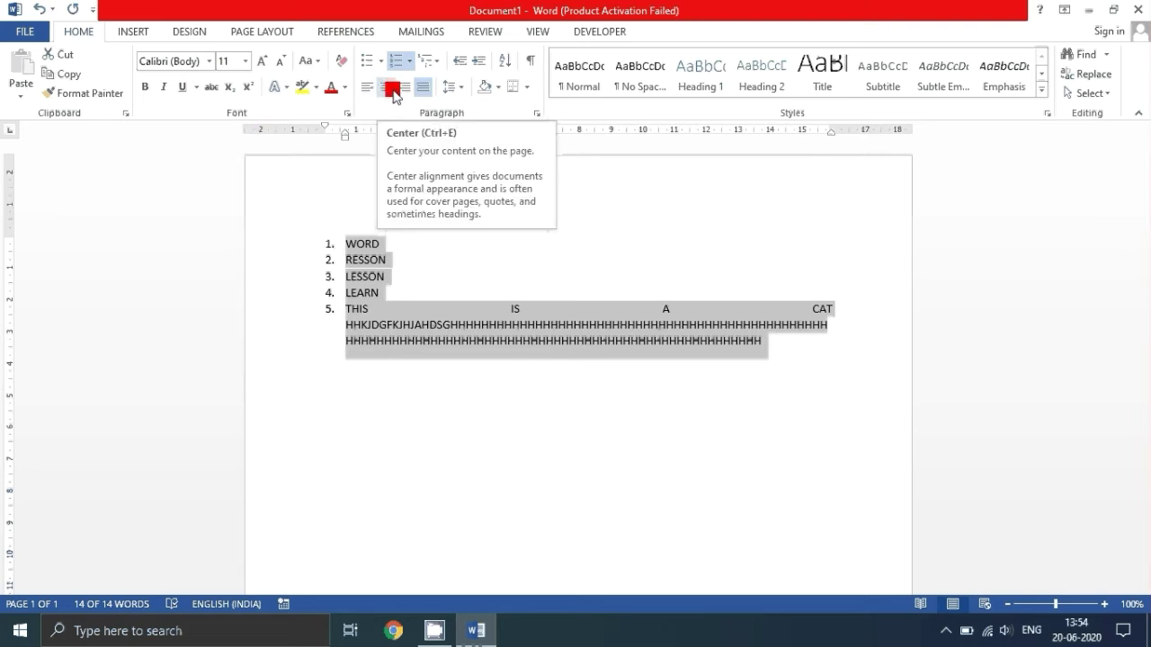
click(393, 93)
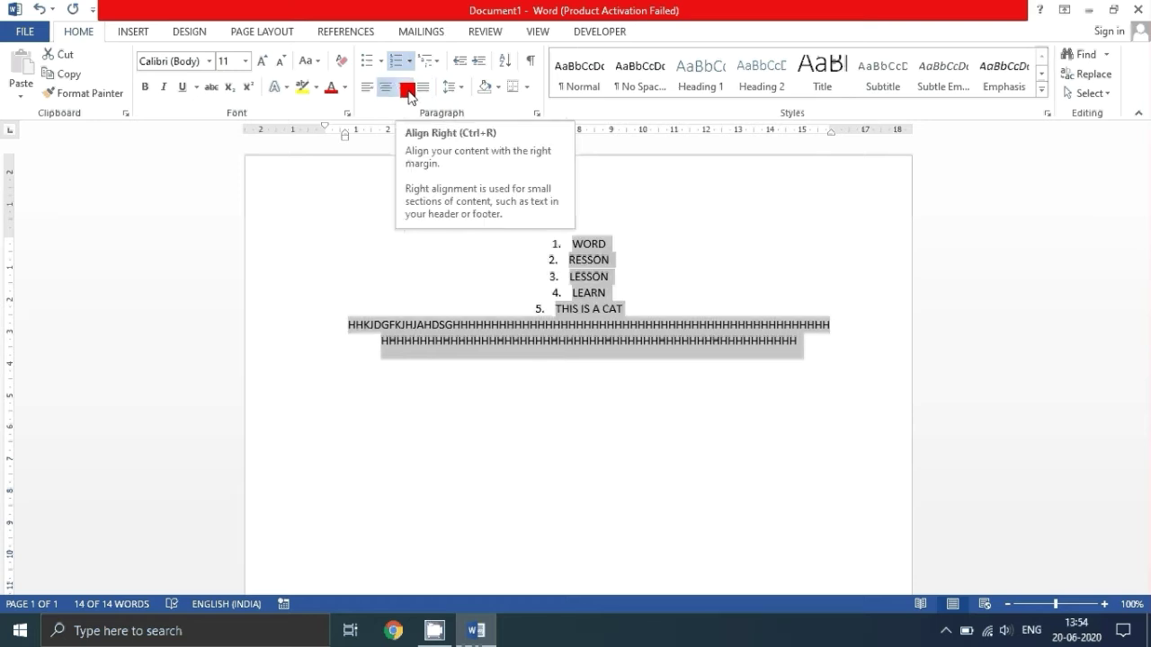
click(410, 94)
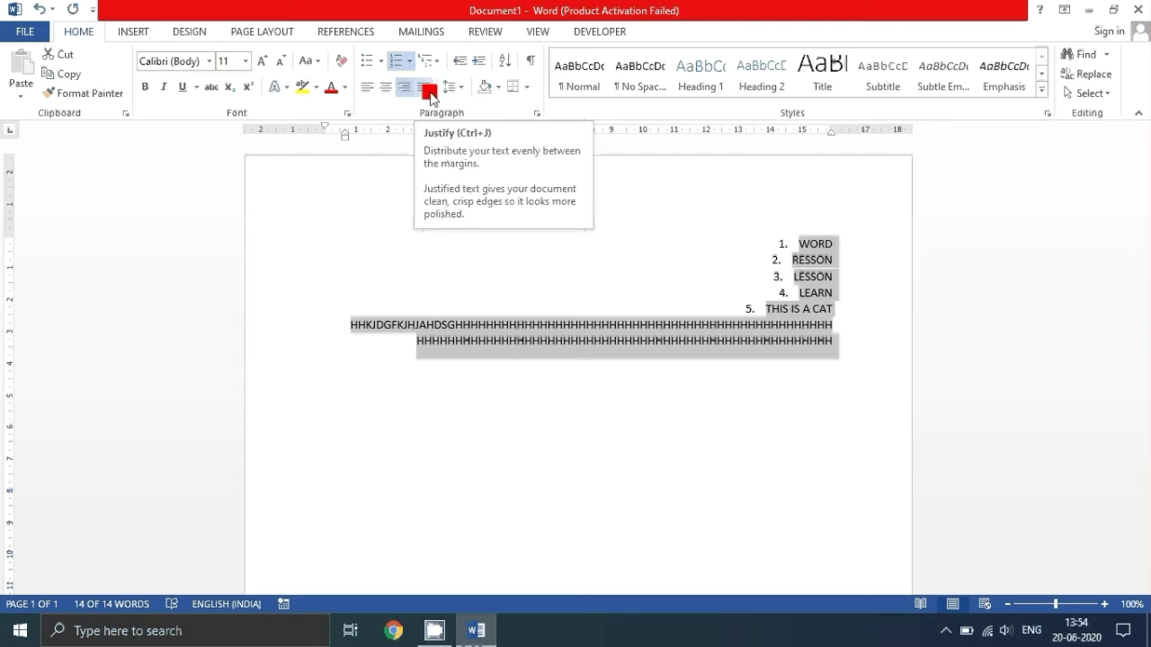
click(426, 95)
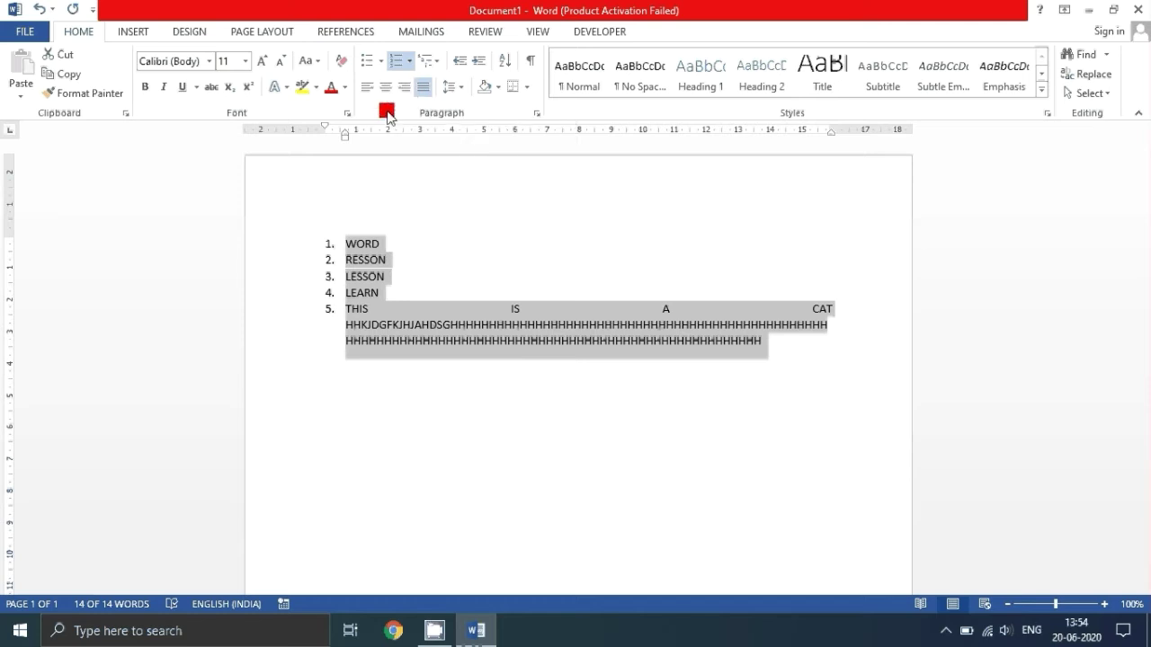
Set the line spacing of the WORD and RESSON list items to 2.5
click(456, 97)
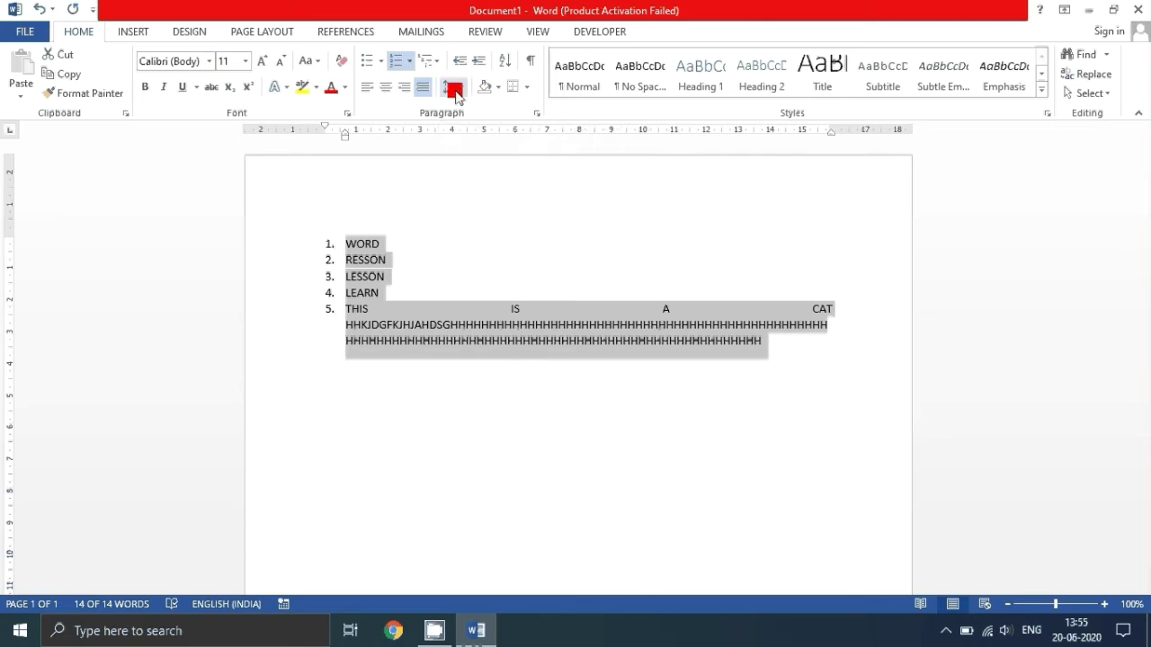
click(804, 381)
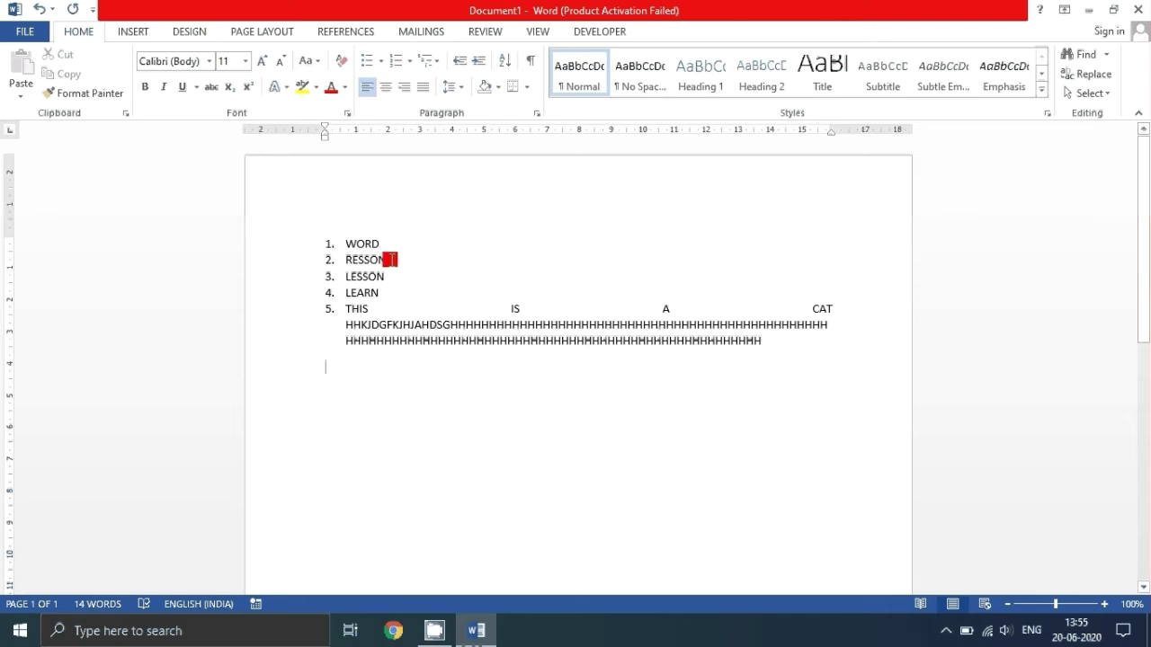
drag(391, 260, 337, 243)
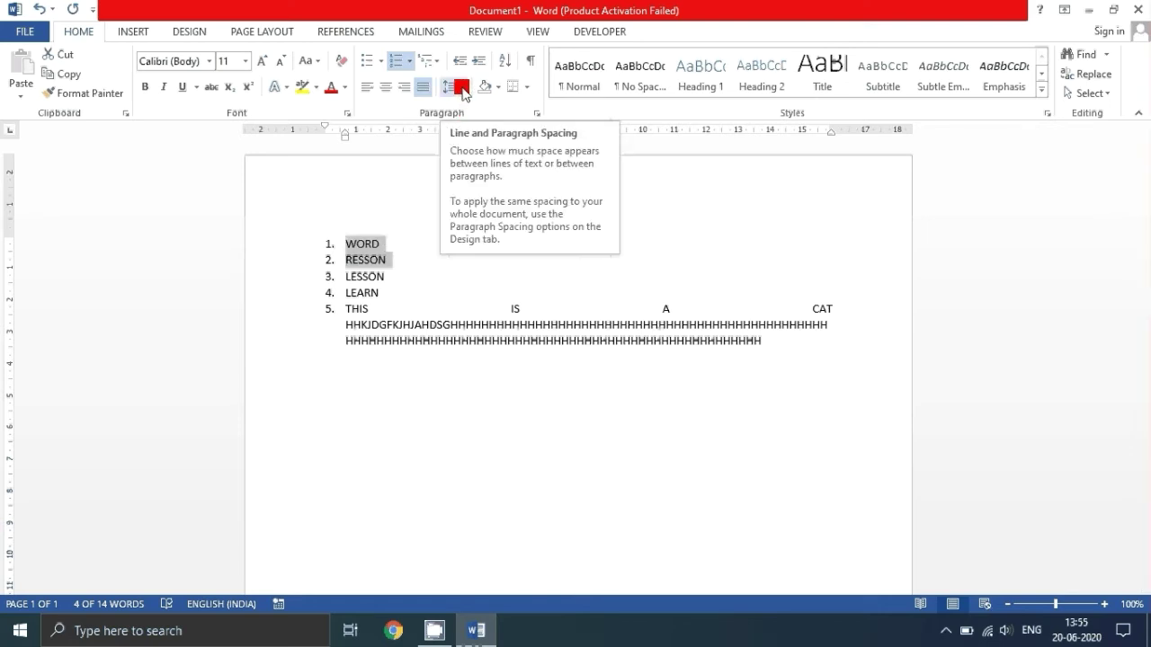
click(462, 89)
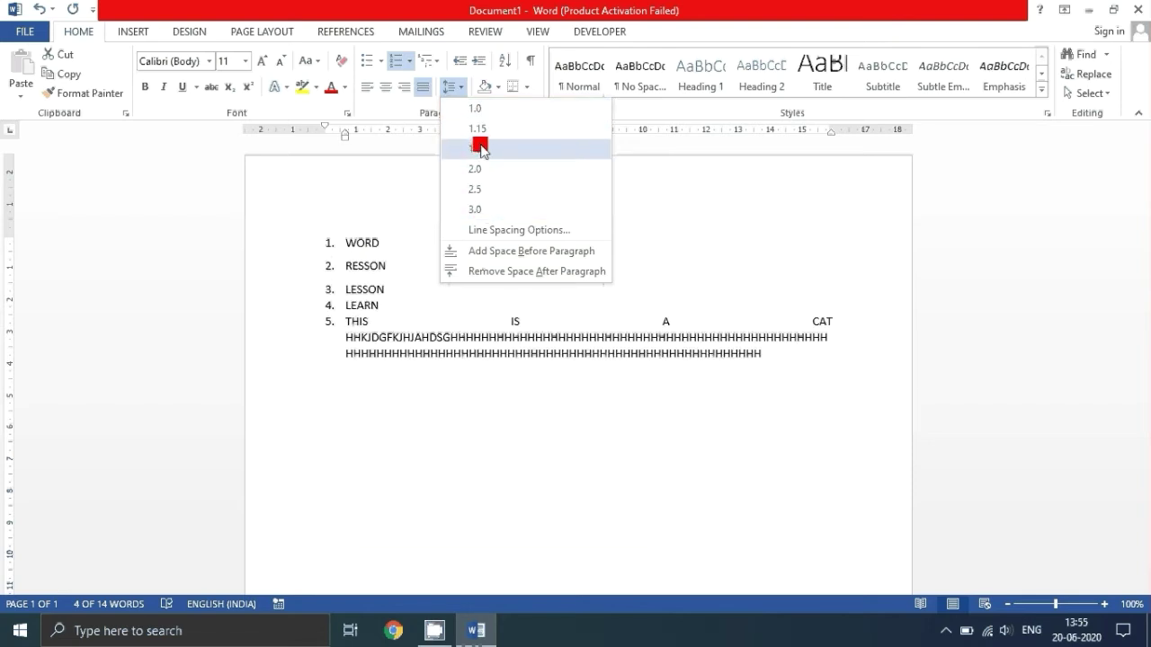
click(483, 191)
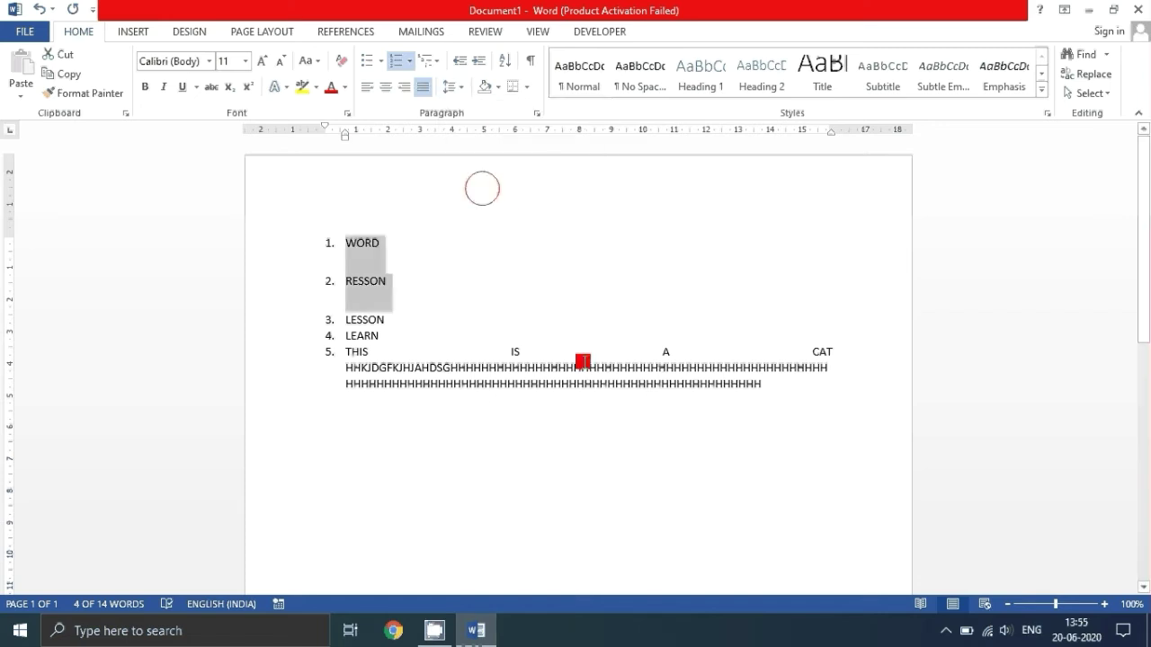
Set the line spacing of all five list items to 2.0
click(366, 246)
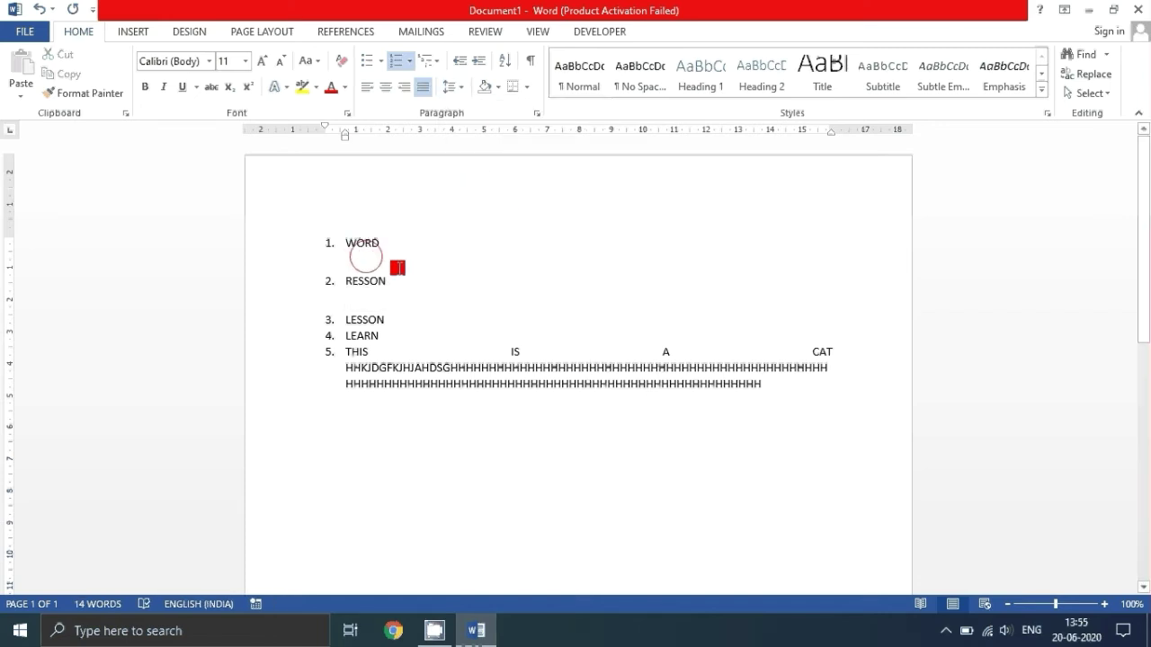
drag(781, 403, 353, 231)
click(463, 88)
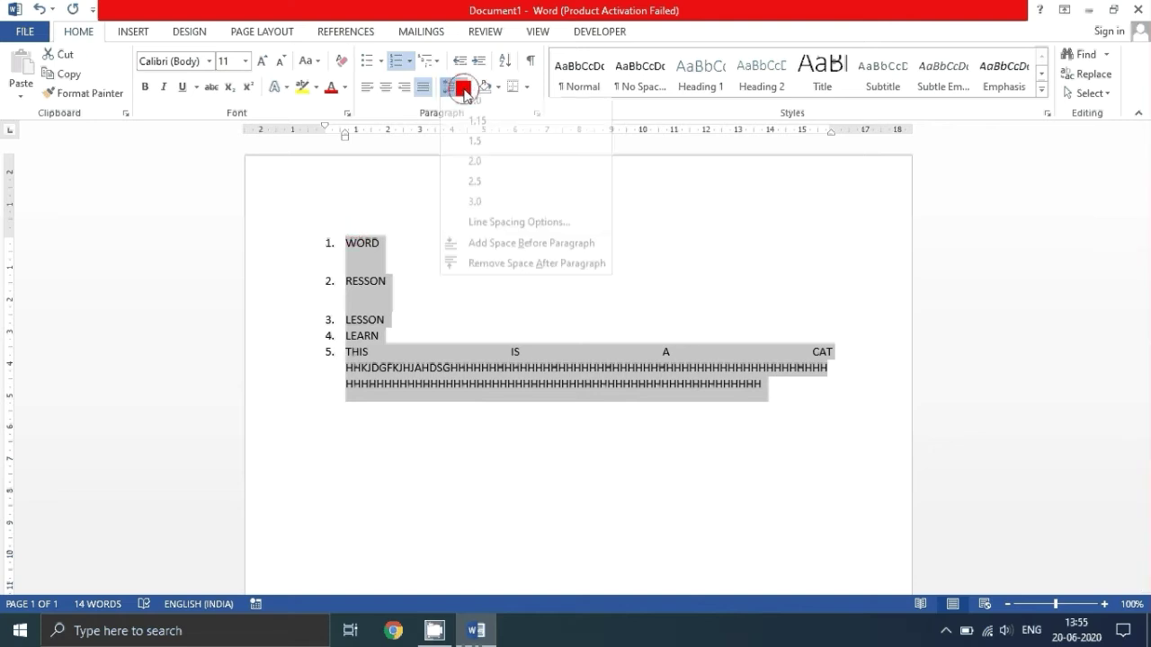
click(474, 164)
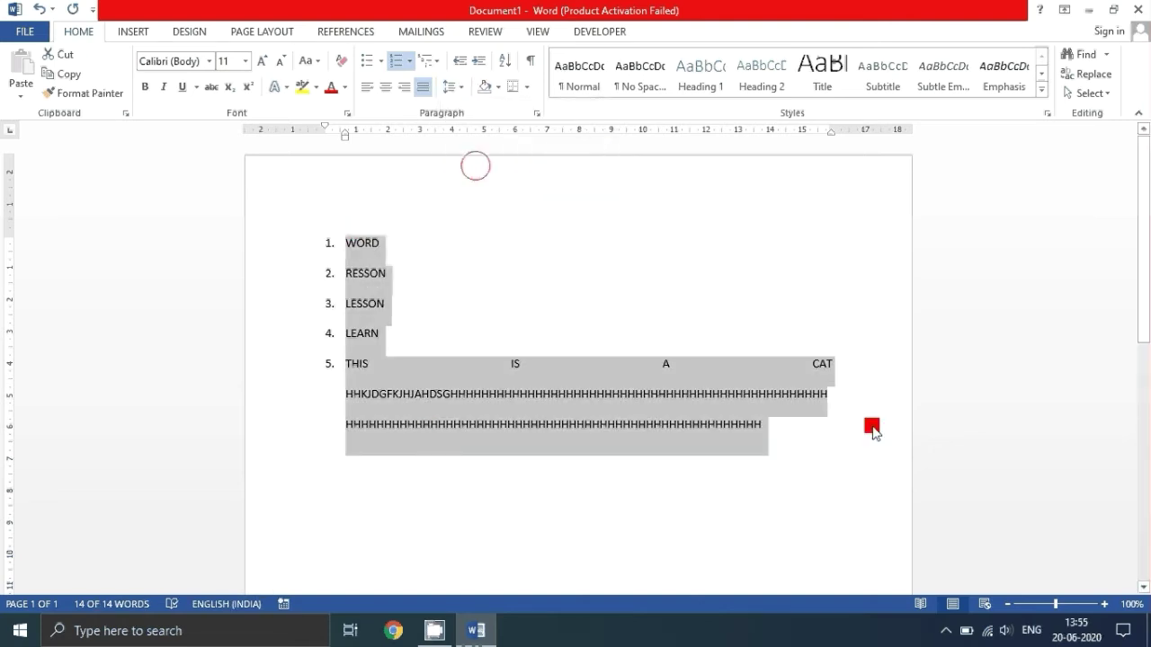
click(830, 429)
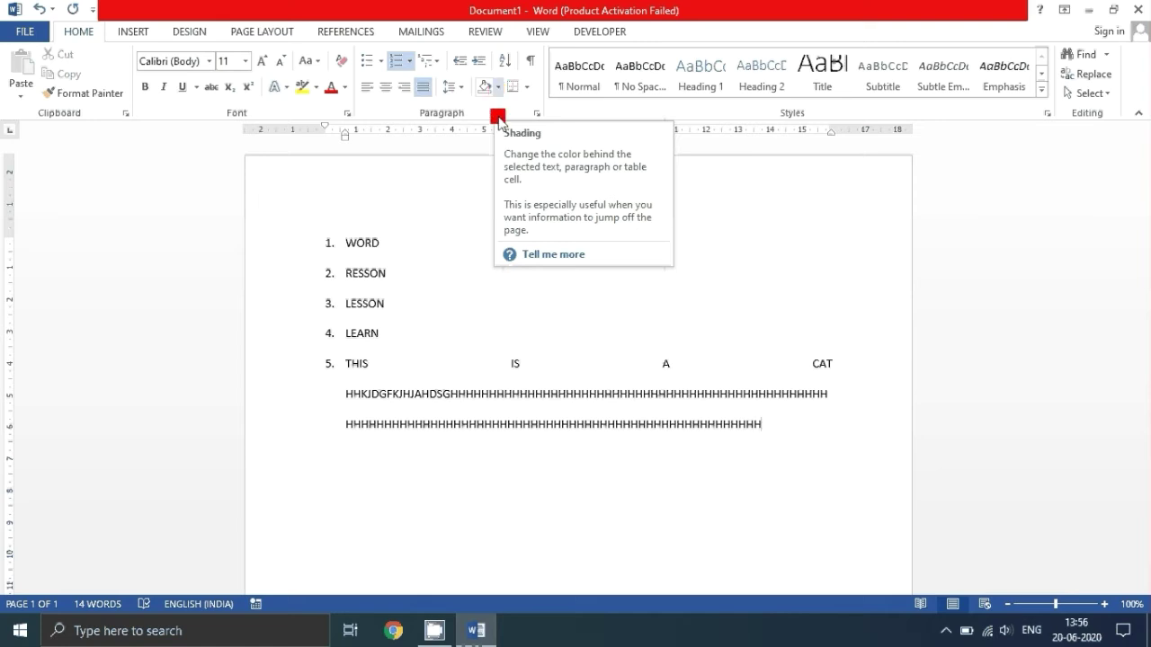
Apply light green theme shading behind the whole list
drag(343, 237, 771, 429)
click(500, 86)
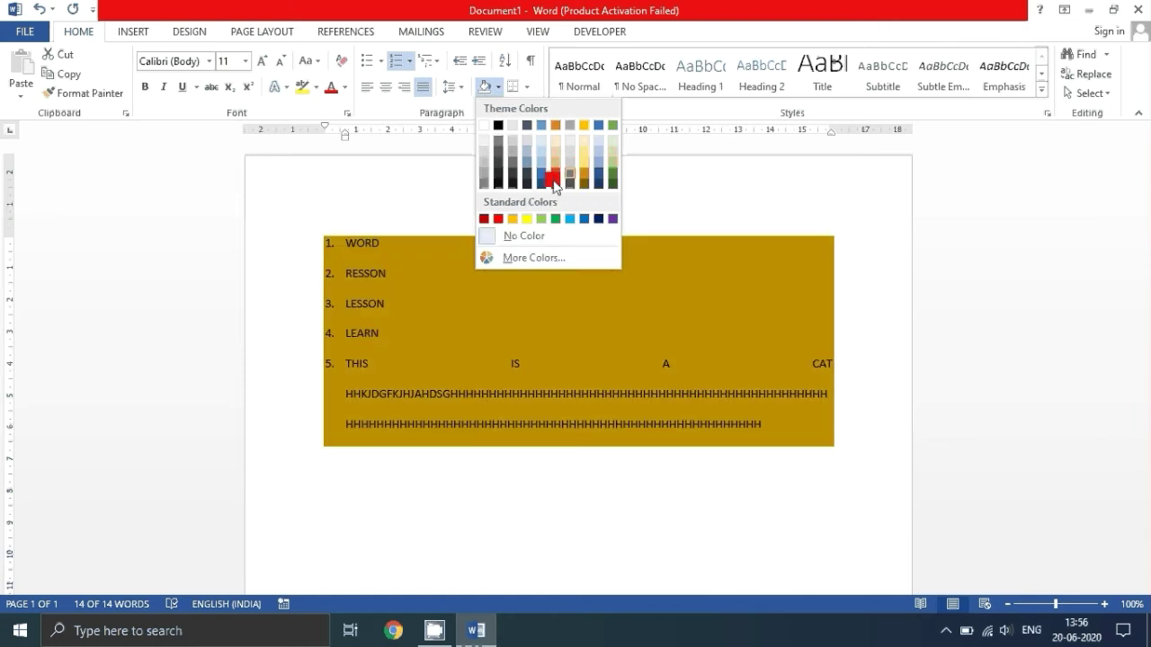
click(610, 166)
click(836, 418)
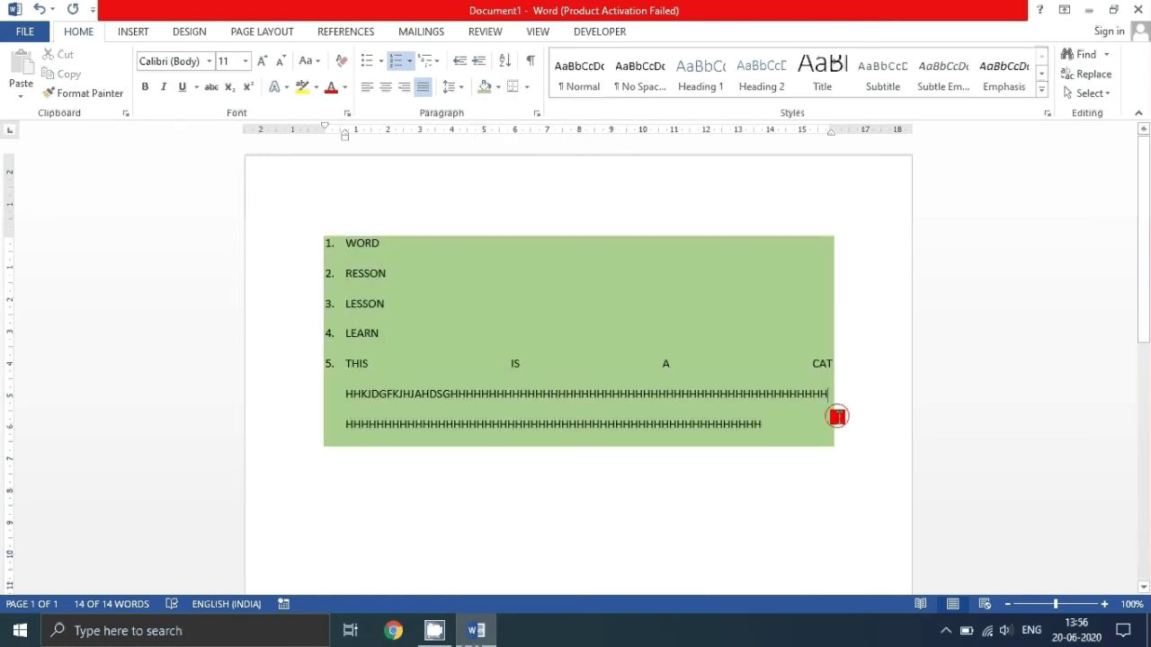
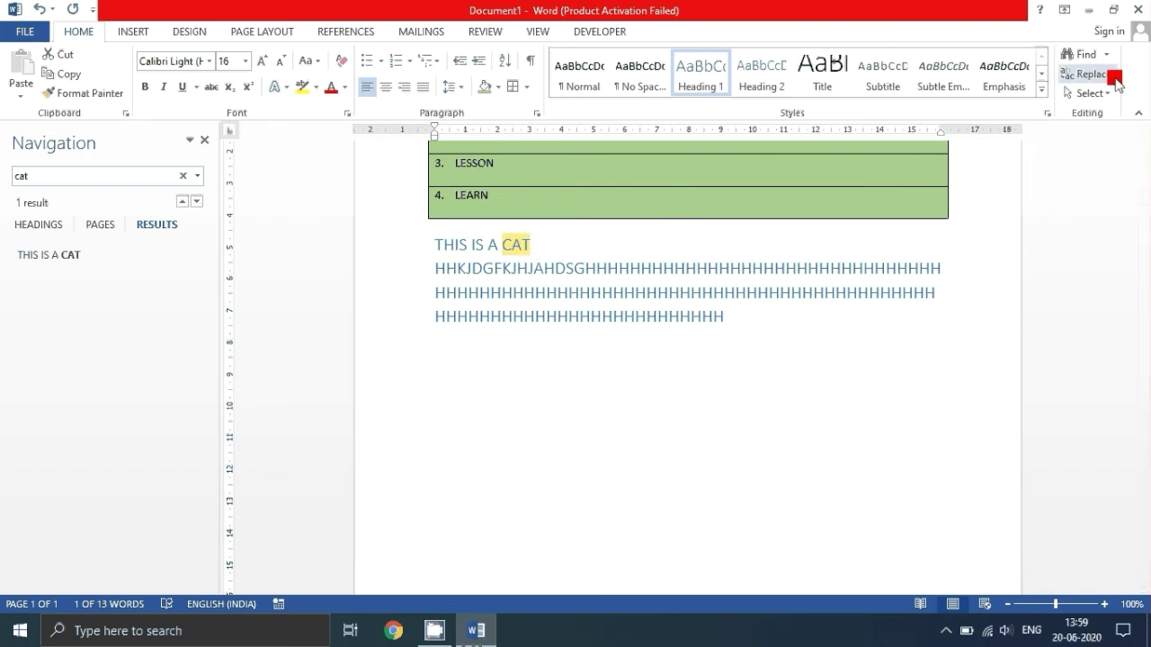
Replace the word CAT with Dog using Find and Replace, and close the dialog and the Navigation pane
click(1092, 75)
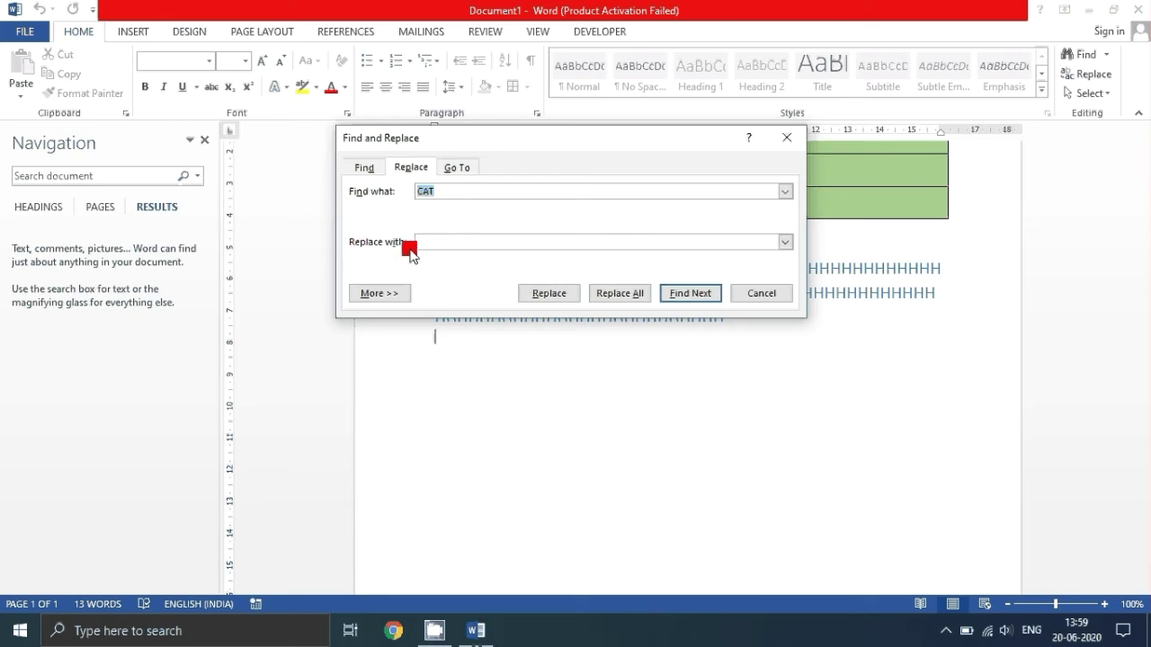
click(443, 240)
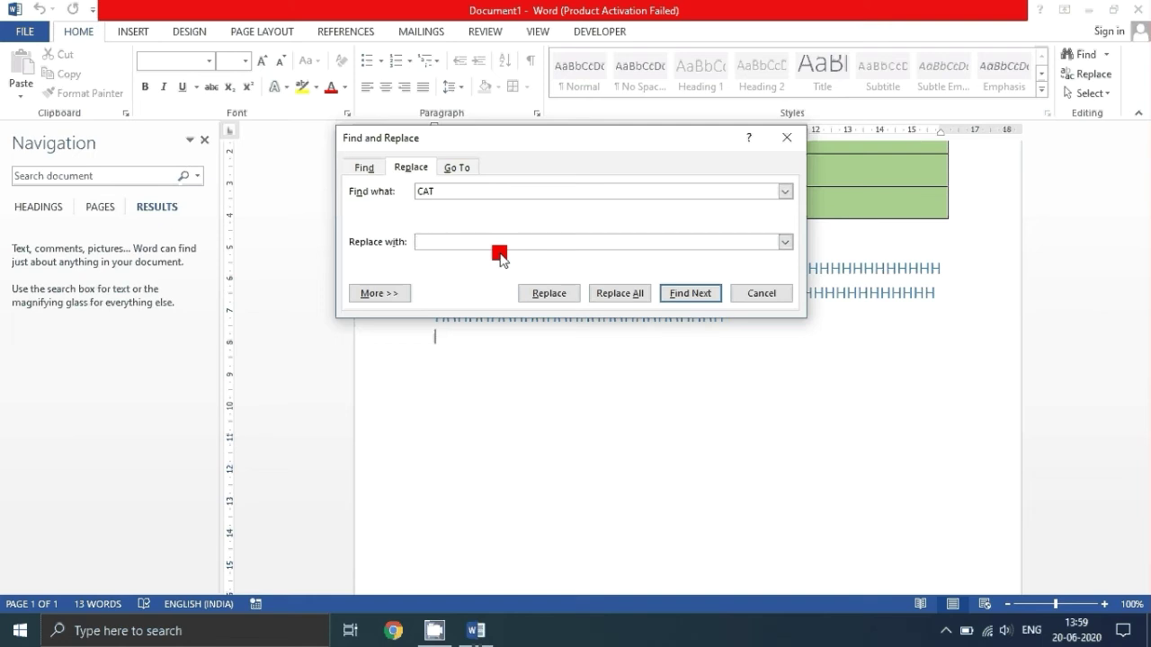
text(Dog)
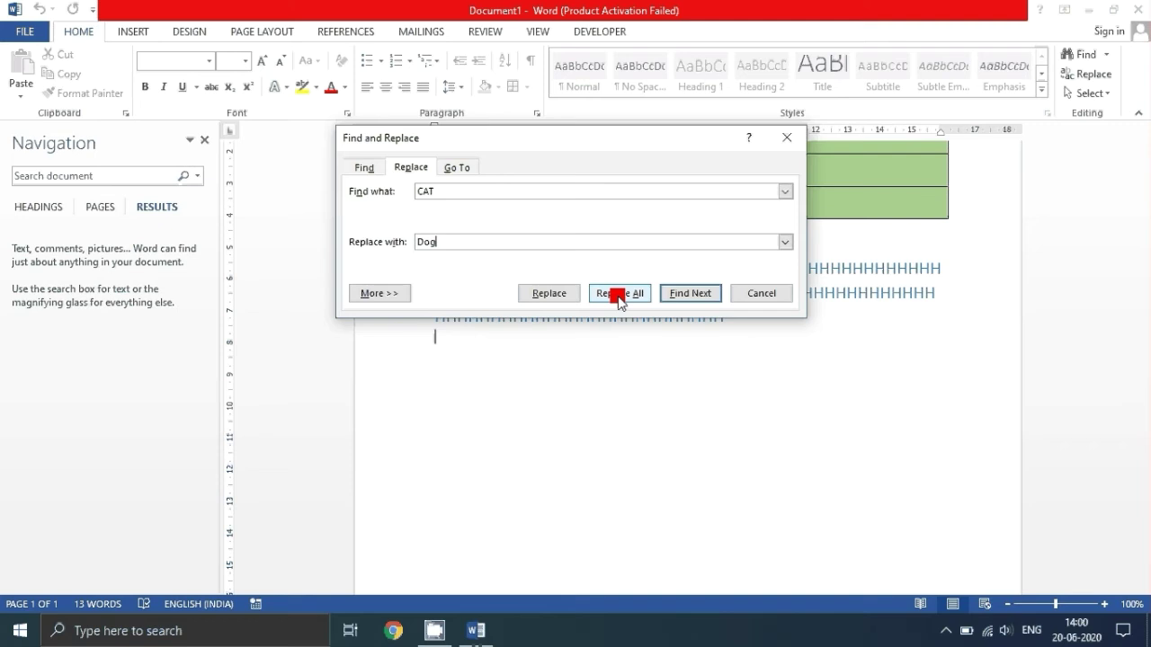
click(555, 300)
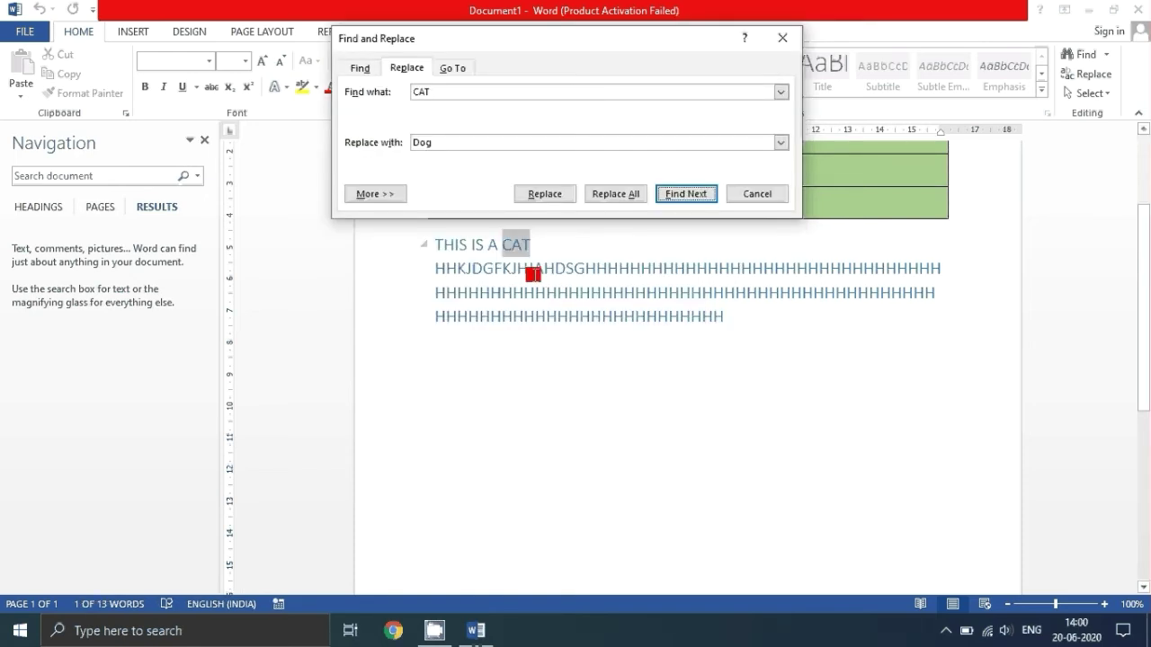
click(543, 198)
click(576, 362)
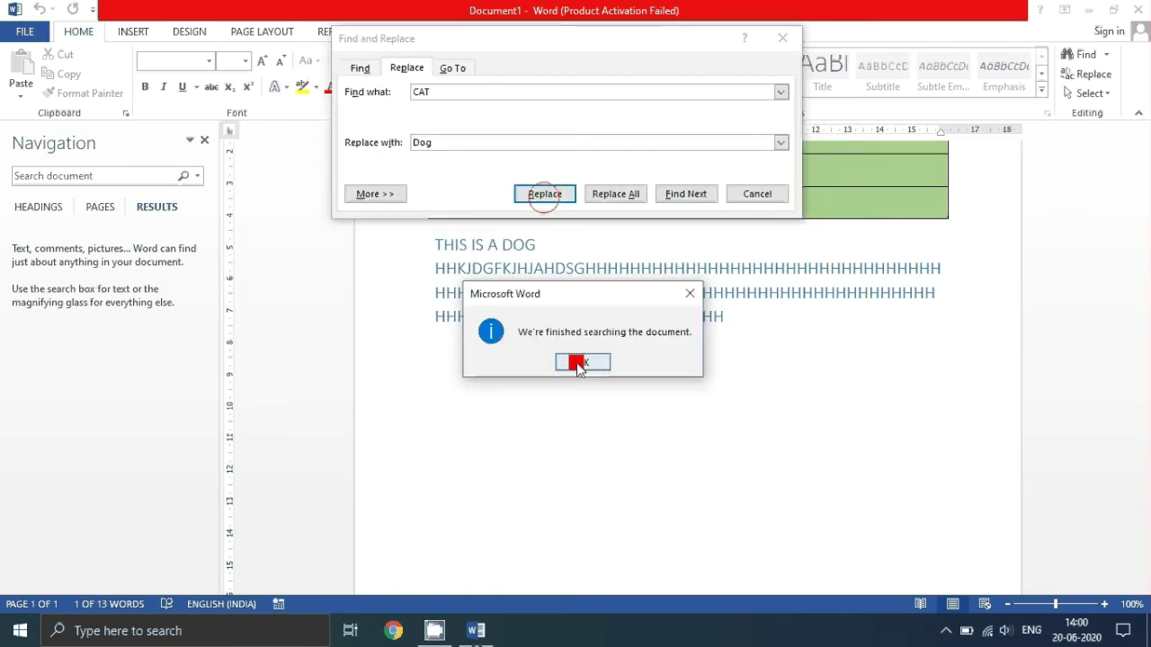
click(785, 47)
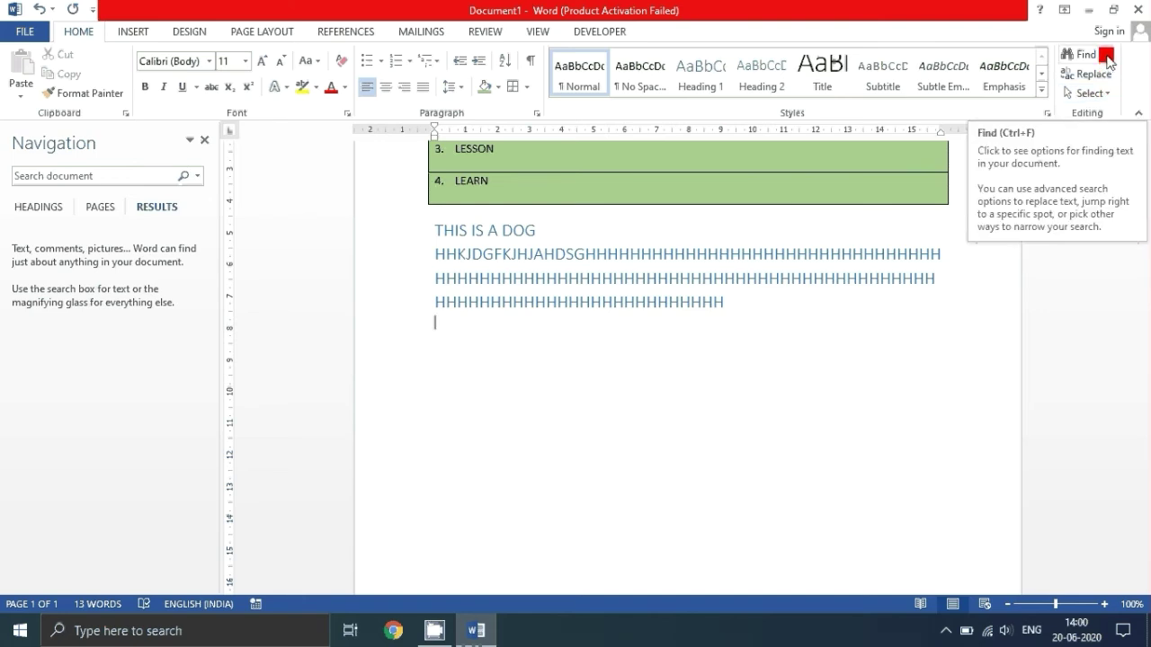
click(205, 140)
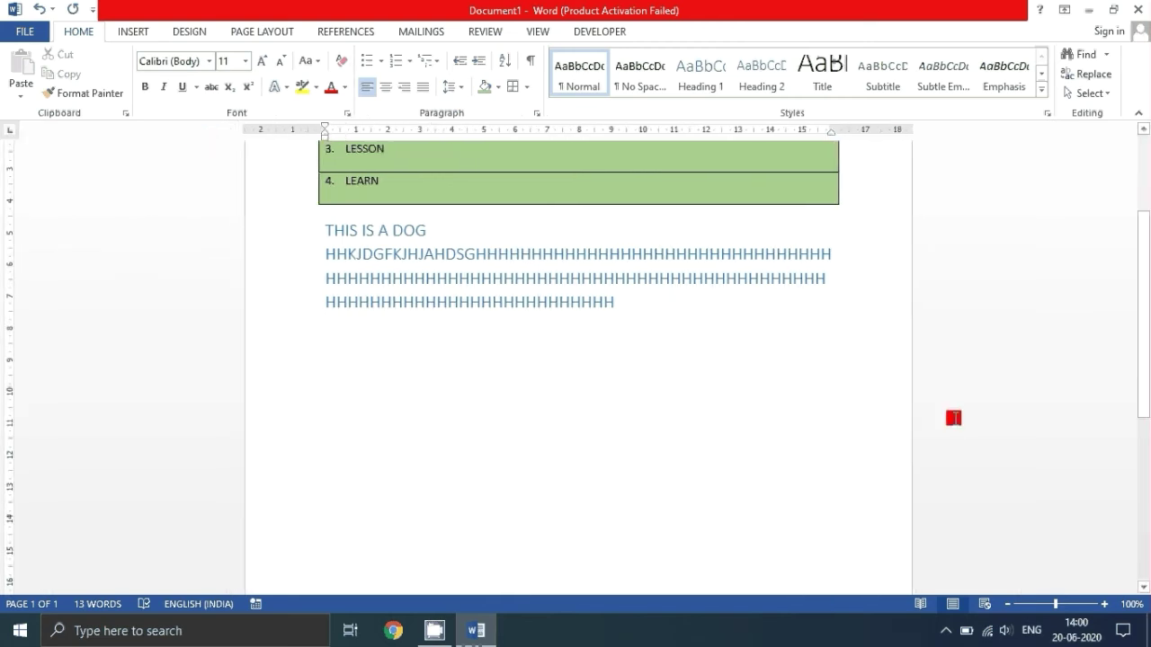
Review the Navigation search pane, the CAT-to-Dog Replace settings and the available Find options, closing each one again
key(ctrl+f)
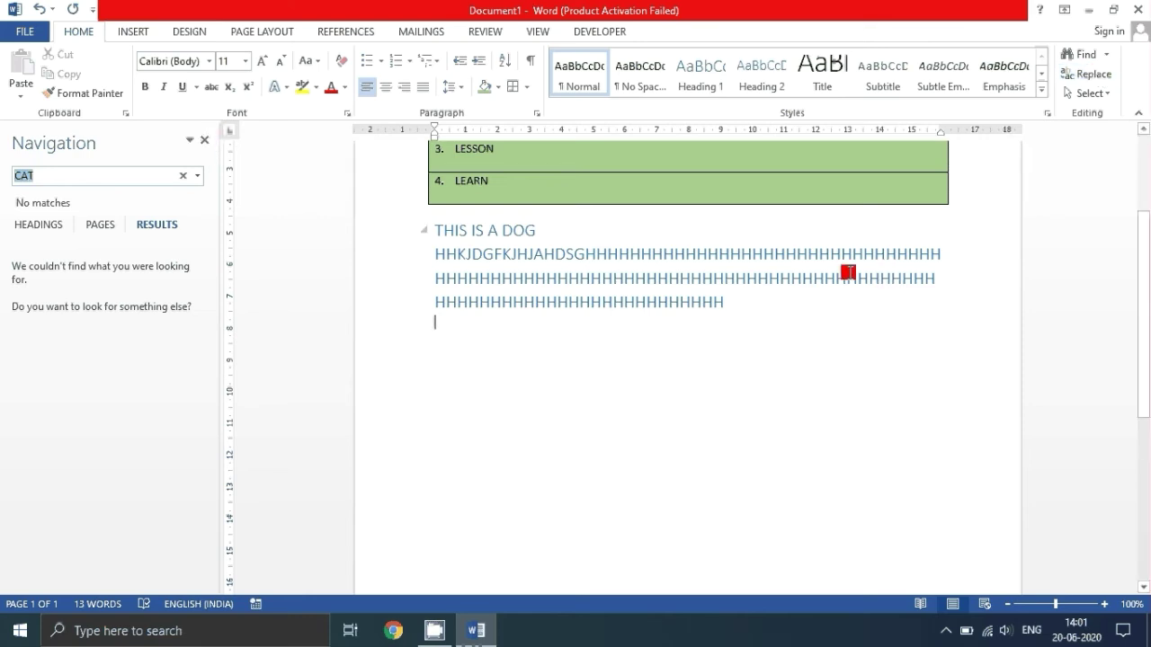
click(201, 141)
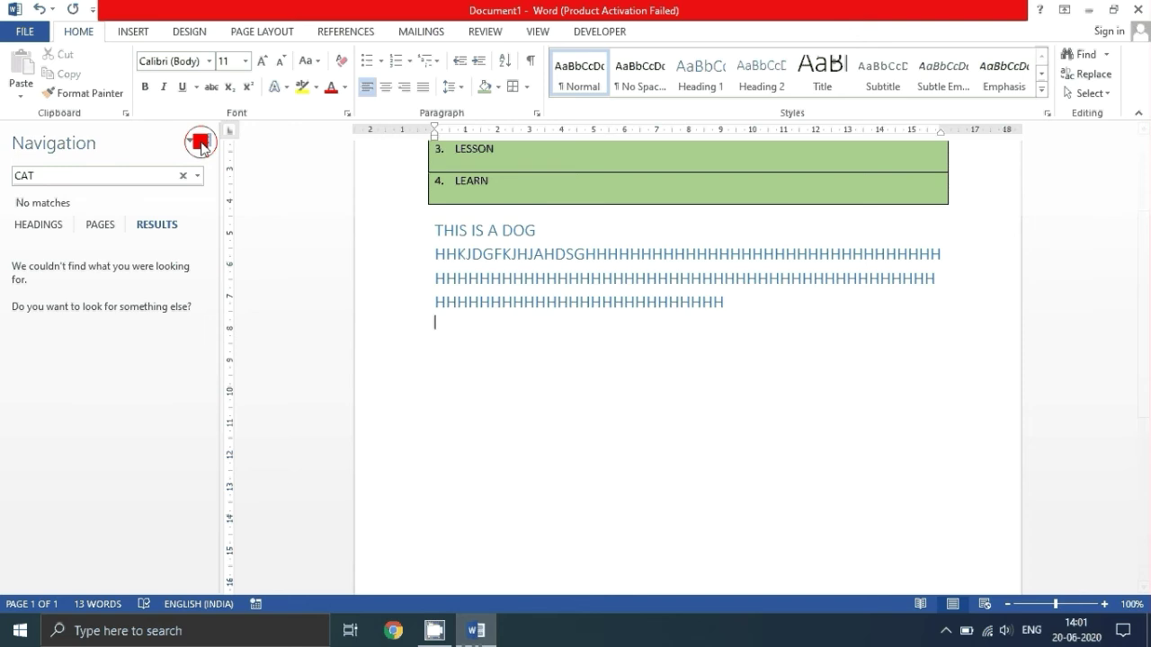
key(ctrl+h)
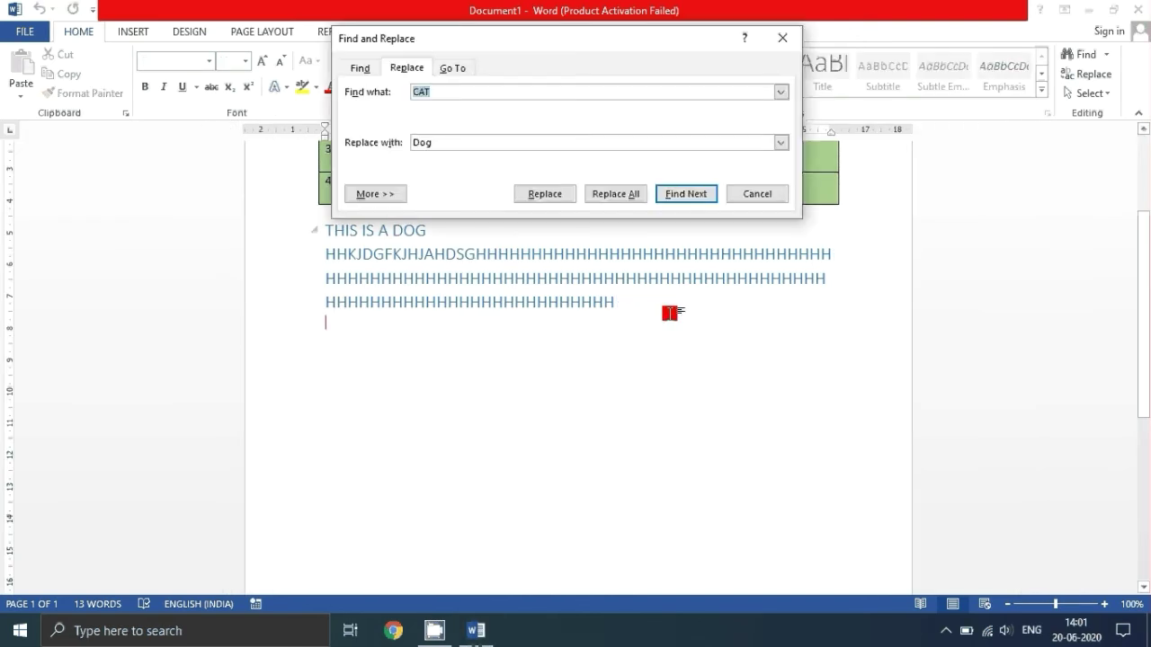
click(457, 141)
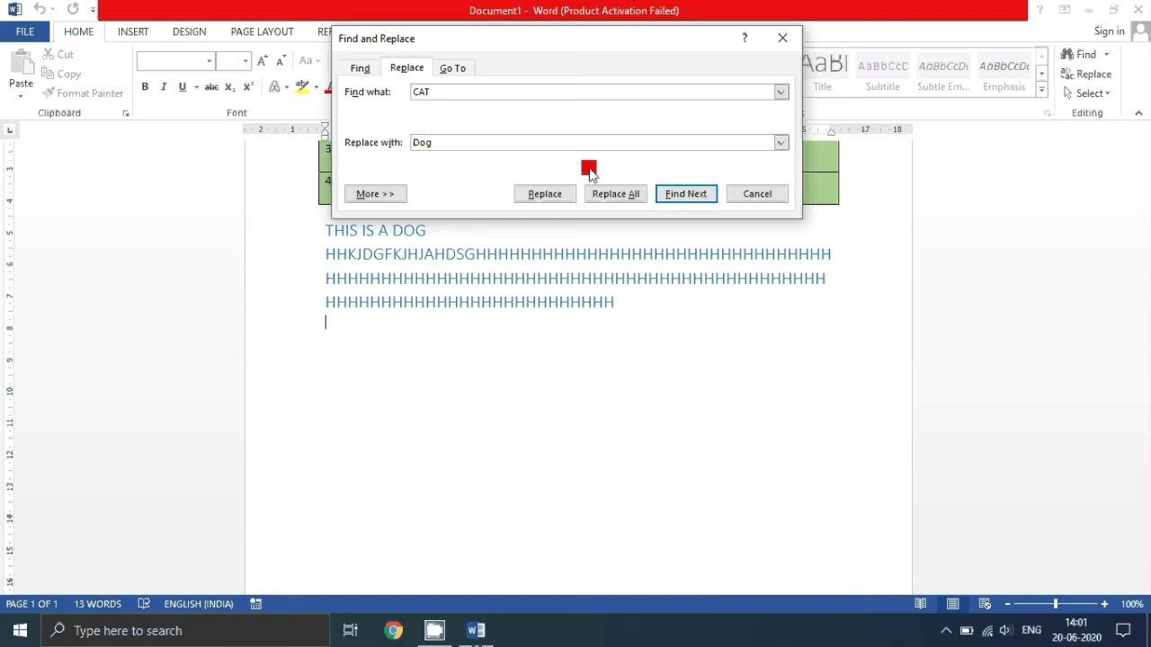
click(618, 197)
click(554, 195)
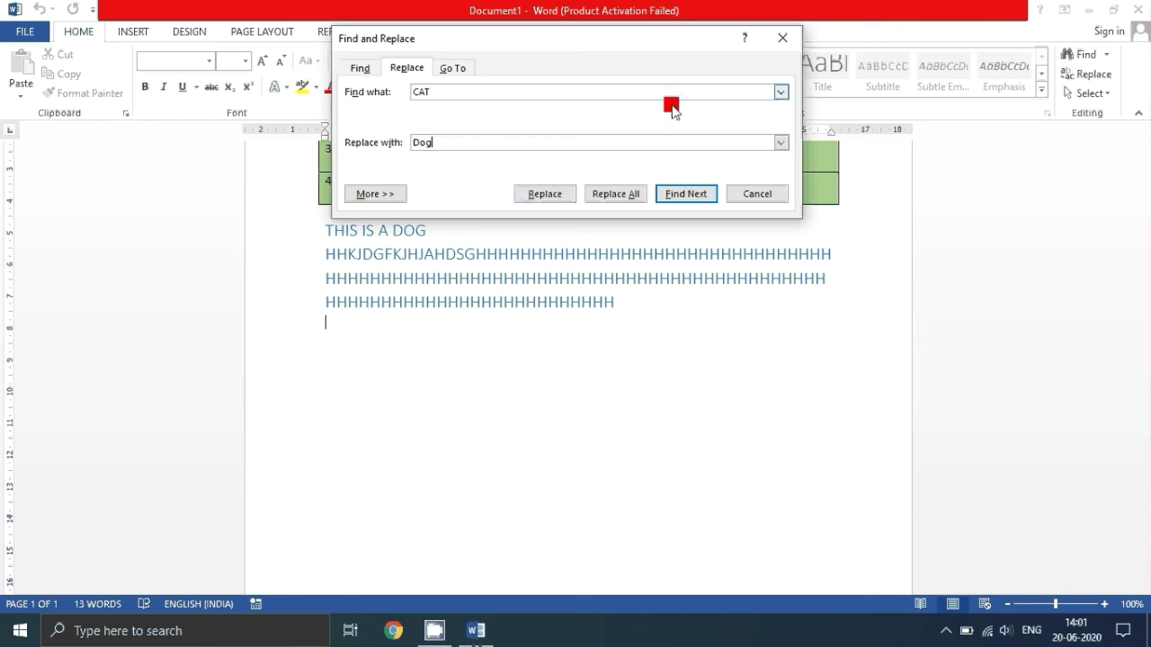
click(784, 40)
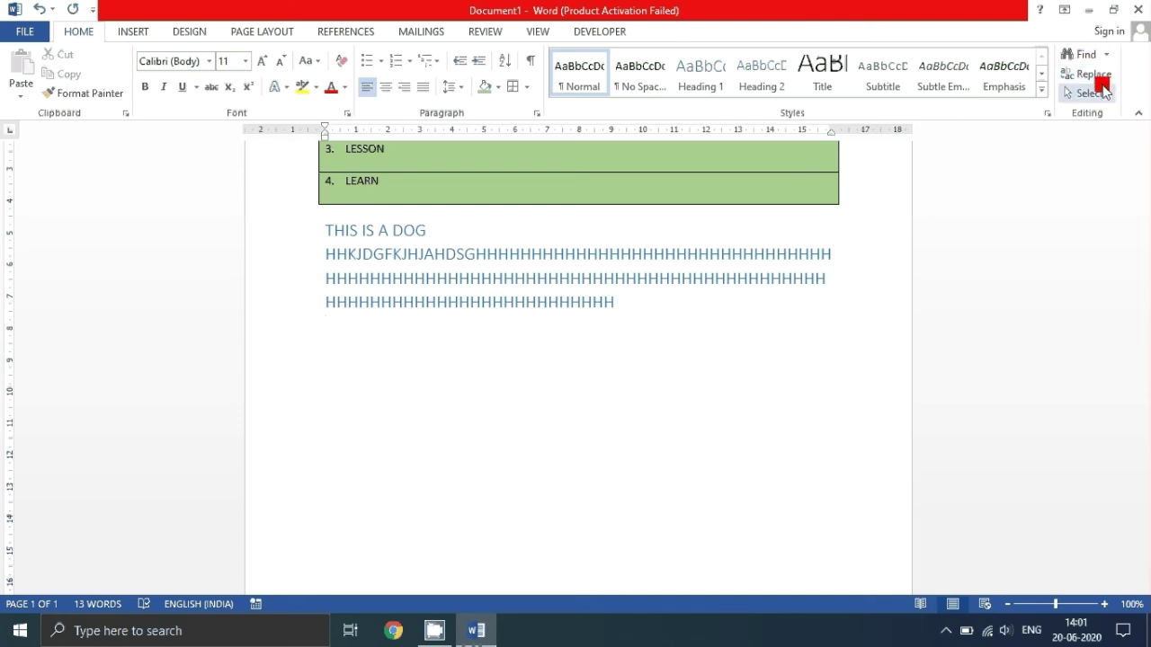
click(1105, 56)
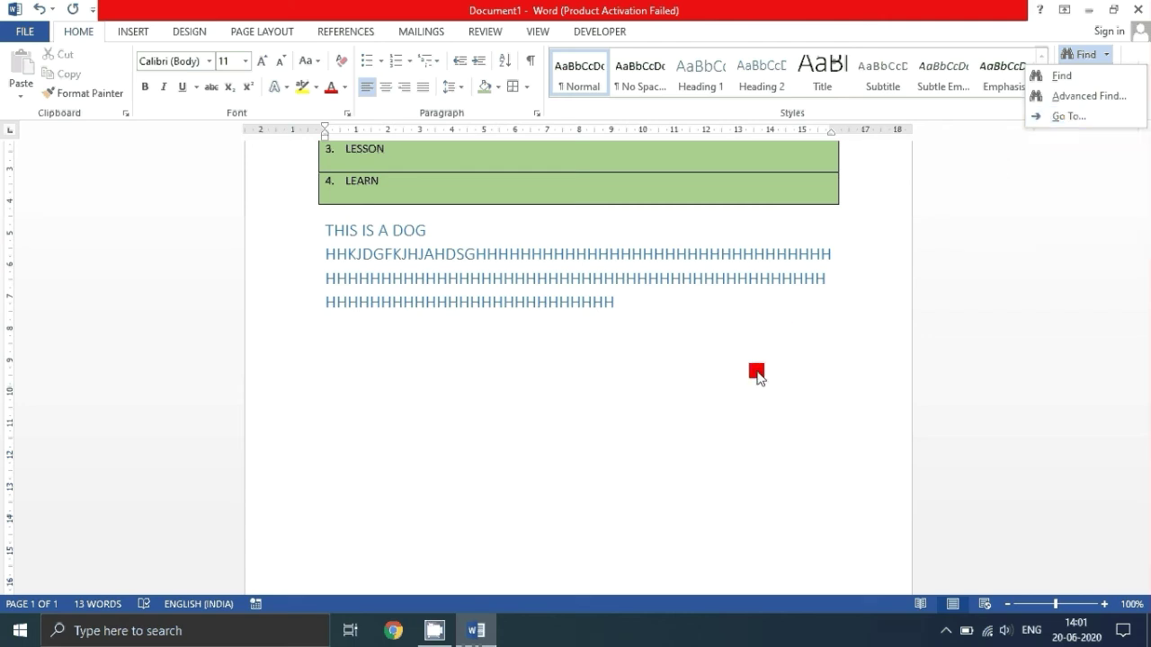
click(757, 370)
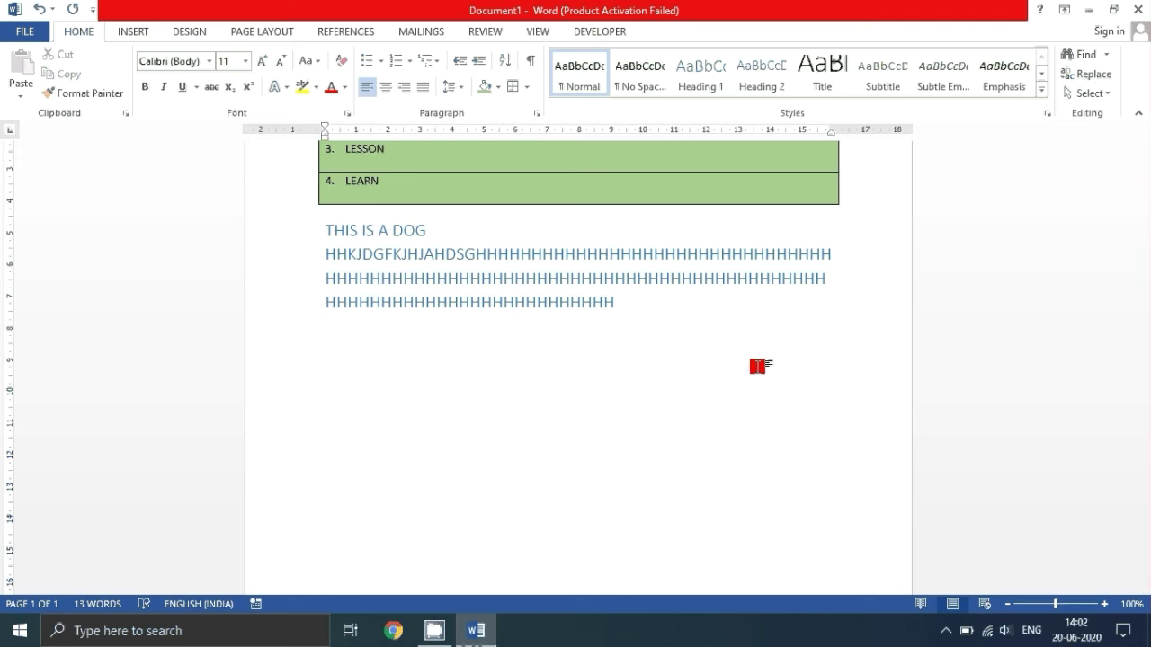
Insert blank pages after the text until the document runs to 15 pages
scroll(744, 364, down, 7)
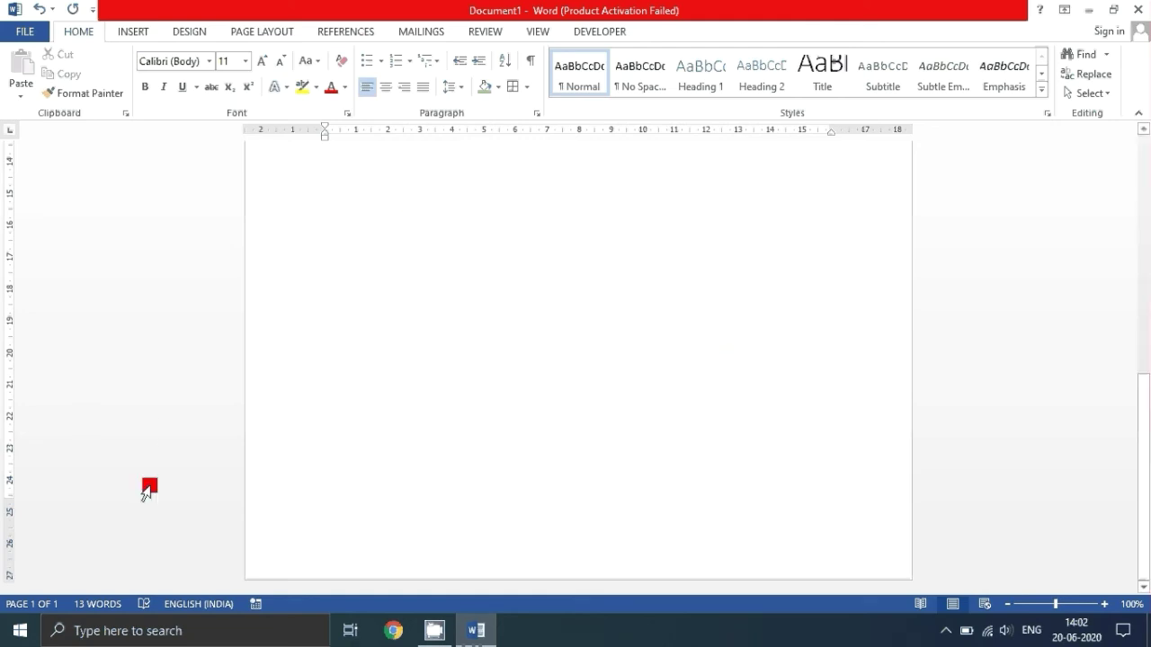
click(252, 33)
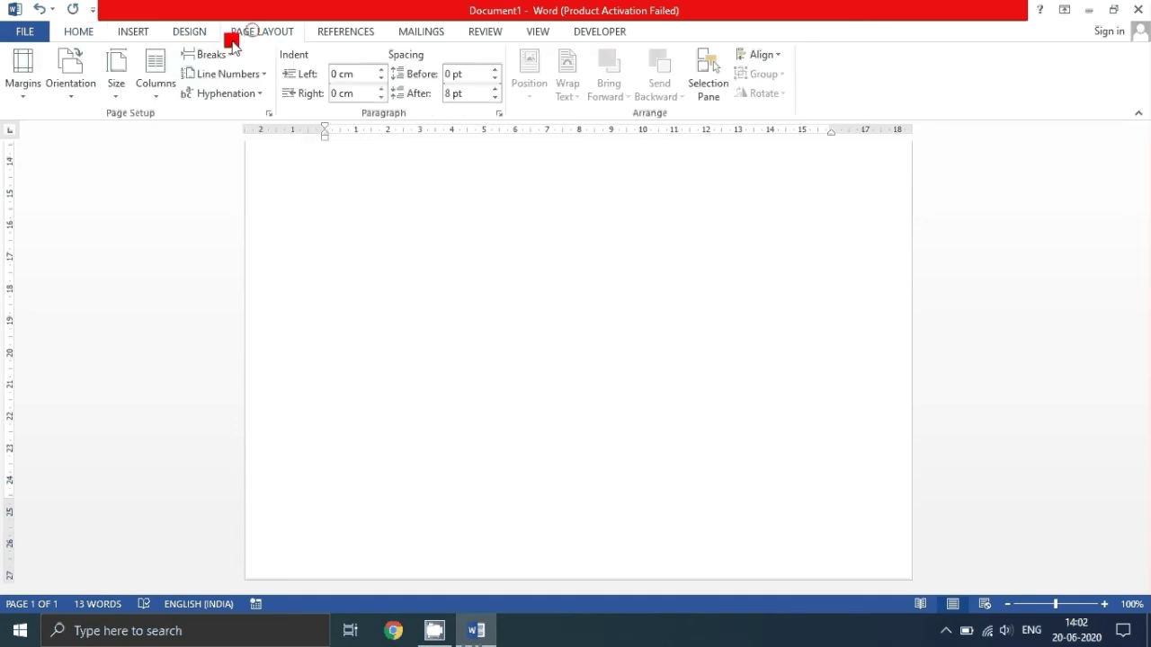
click(120, 36)
click(43, 74)
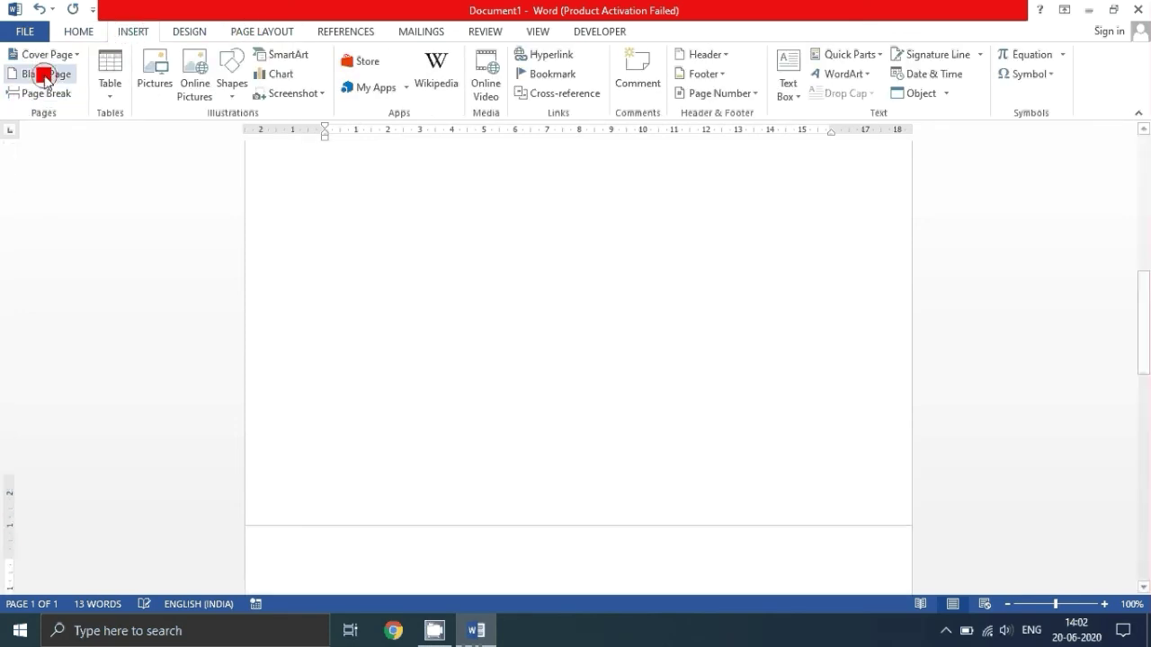
click(43, 74)
click(44, 73)
click(43, 76)
click(43, 77)
Enter the word "tense" at the start of page 10
scroll(467, 315, up, 2)
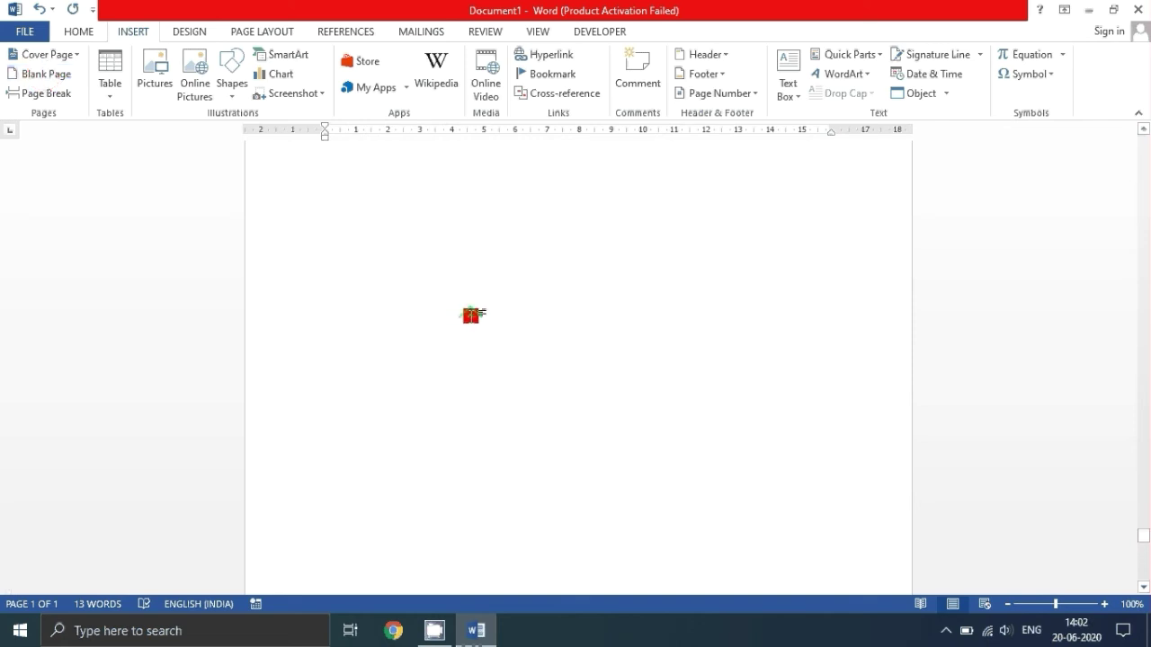
middle_click(678, 465)
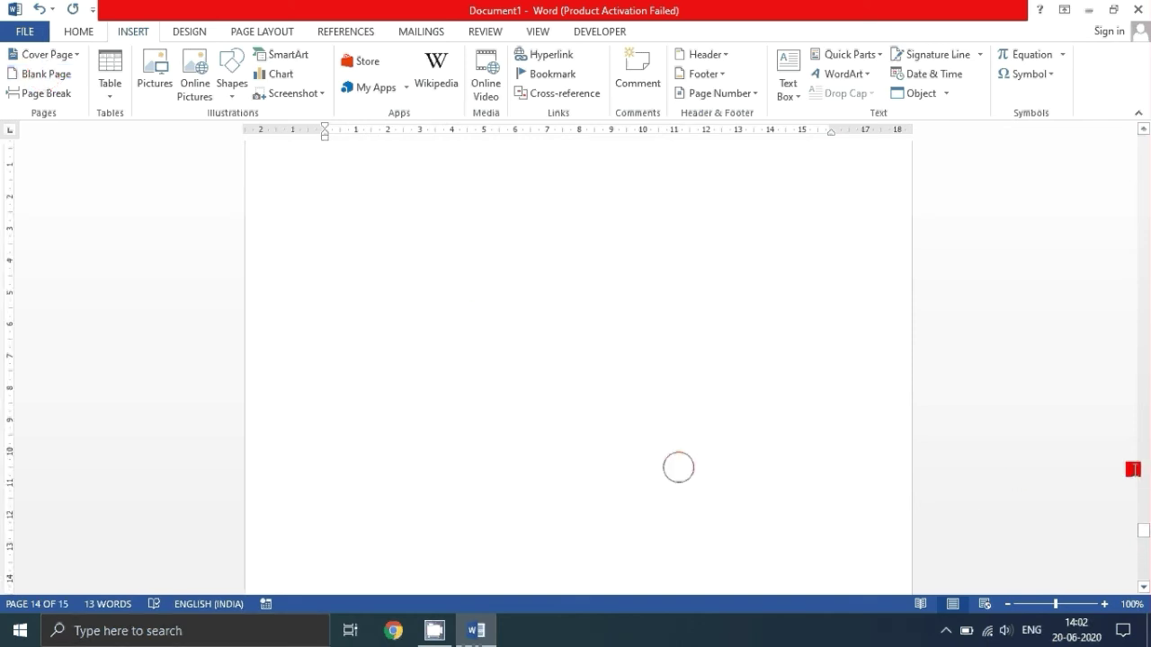
drag(1147, 547, 352, 416)
click(369, 360)
click(369, 360)
text(tense)
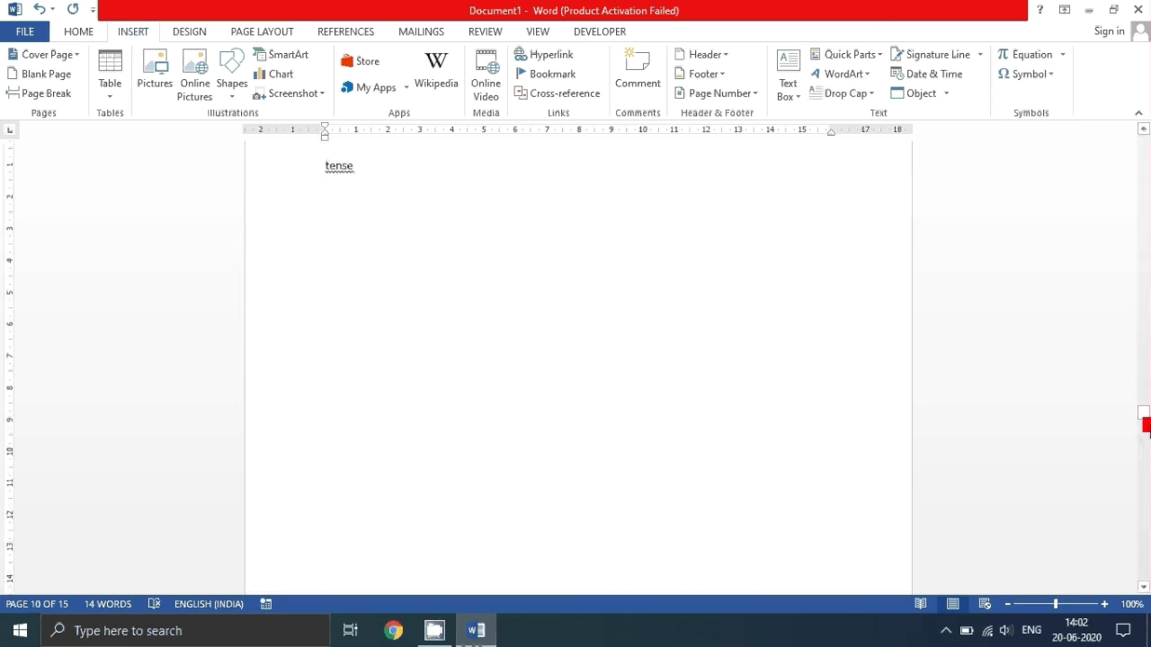
Enter the word "voice" at the start of page 14
drag(1143, 419, 1143, 522)
click(586, 496)
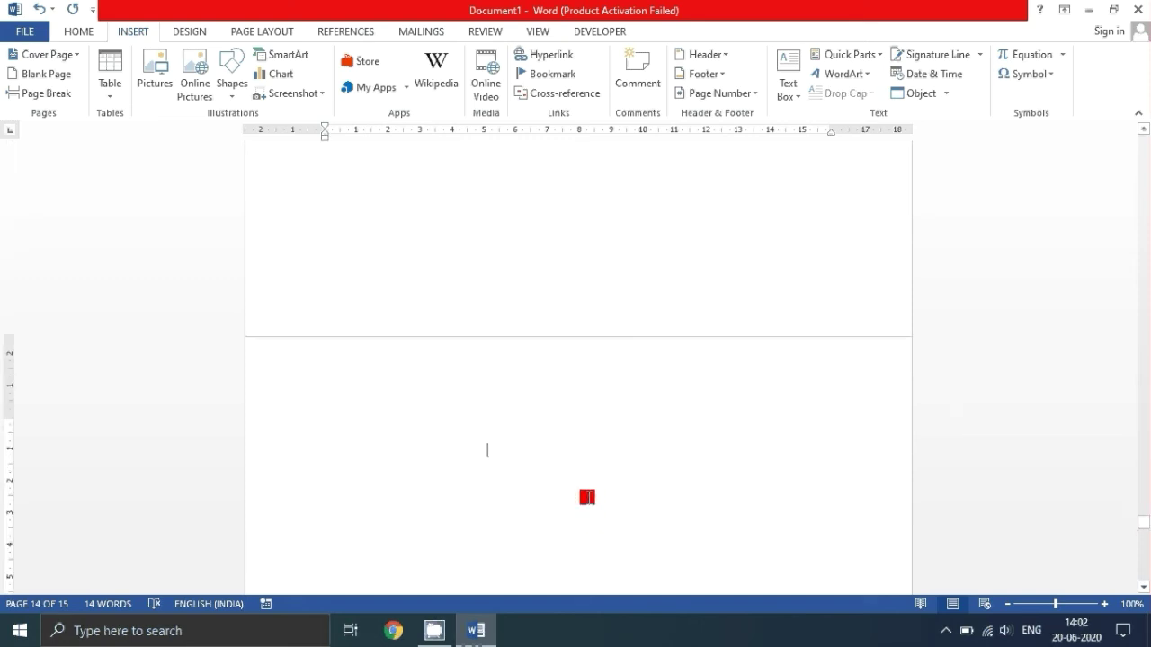
text(voice)
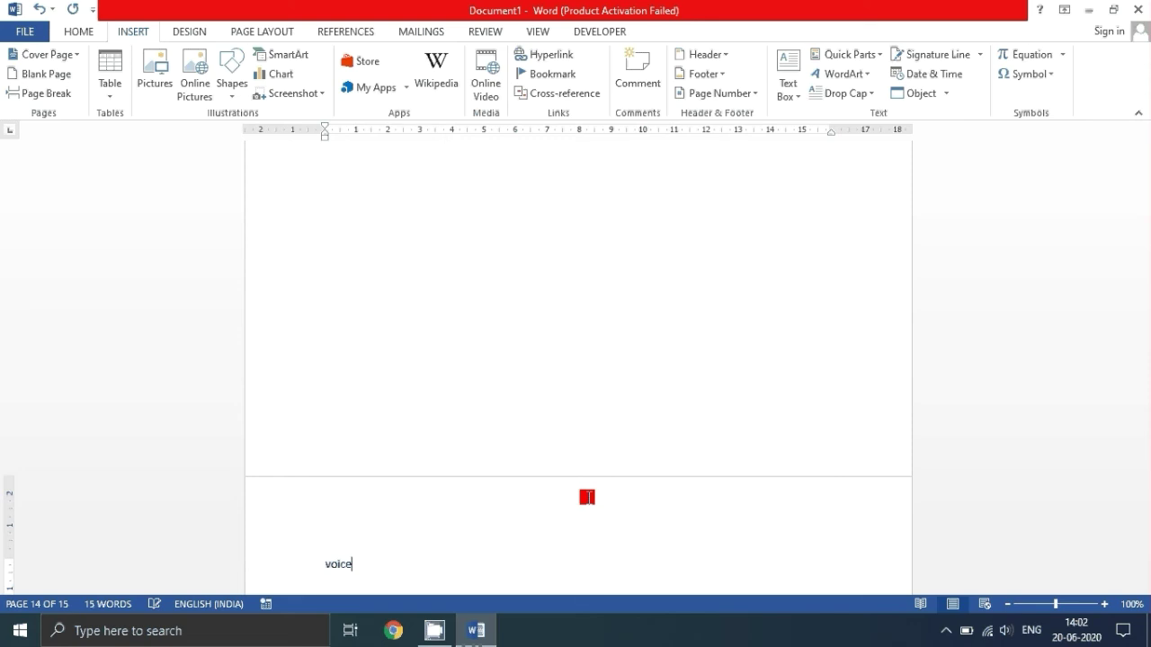
Enter the word "lesson" at the start of page 5
scroll(586, 497, down, 4)
scroll(619, 445, up, 10)
click(441, 282)
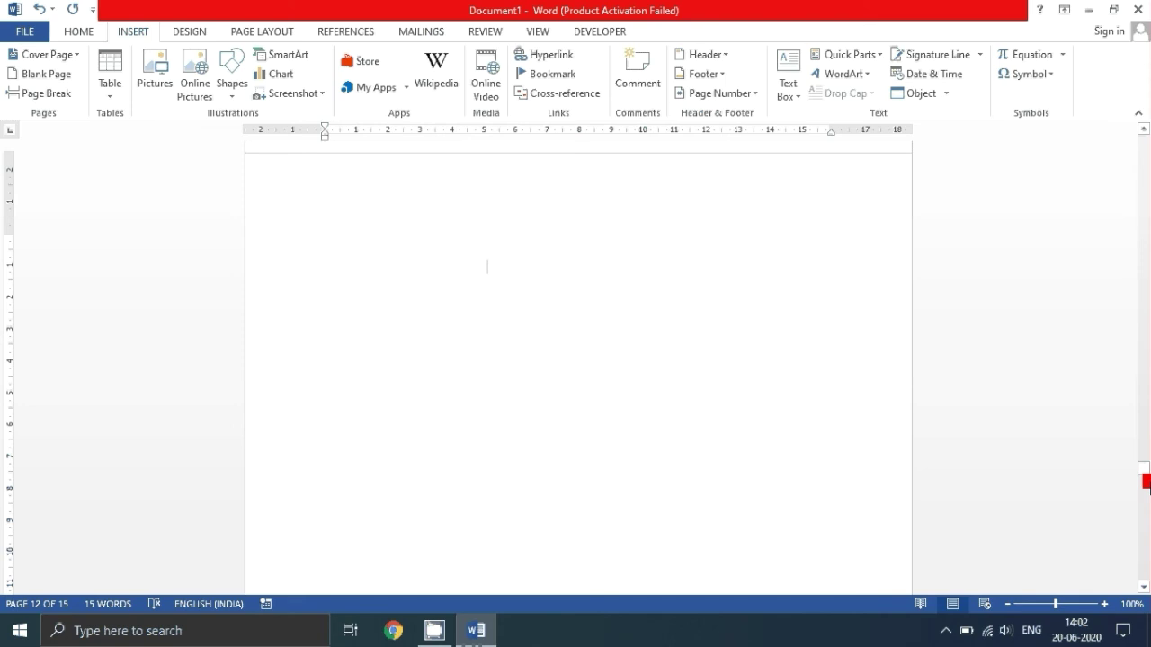
drag(1148, 471, 1147, 239)
click(626, 314)
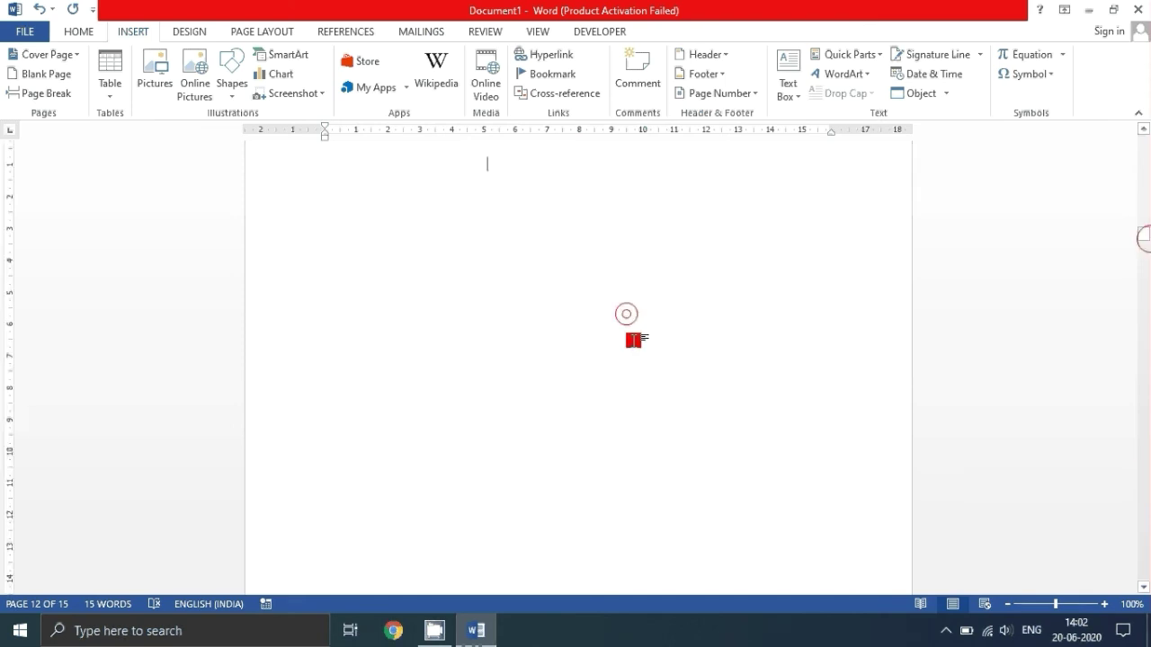
key(ctrl+Return)
text(lesson)
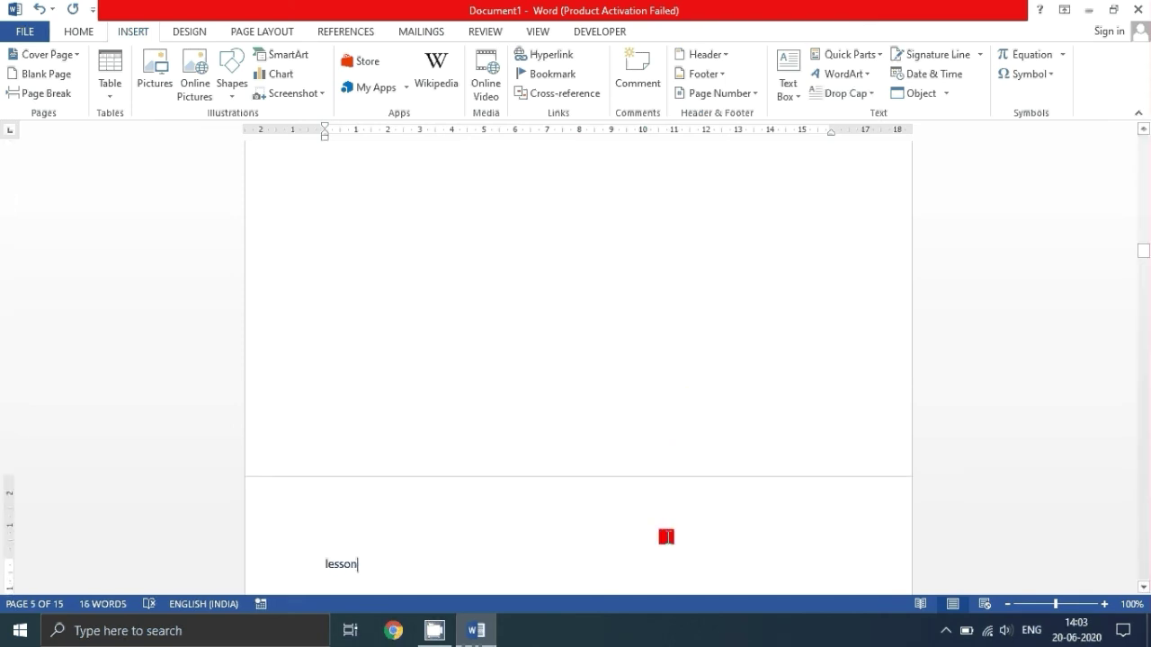
Place the cursor below the text on the first page and open the Go To dialog
scroll(542, 537, up, 10)
drag(1144, 229, 1142, 148)
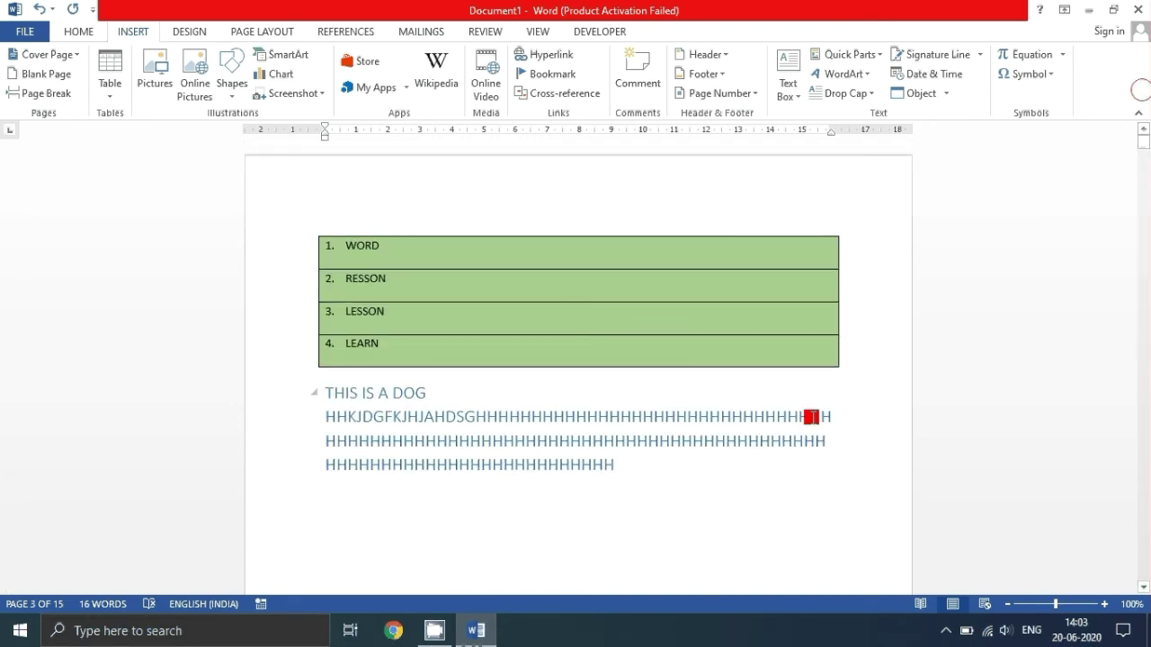
click(817, 513)
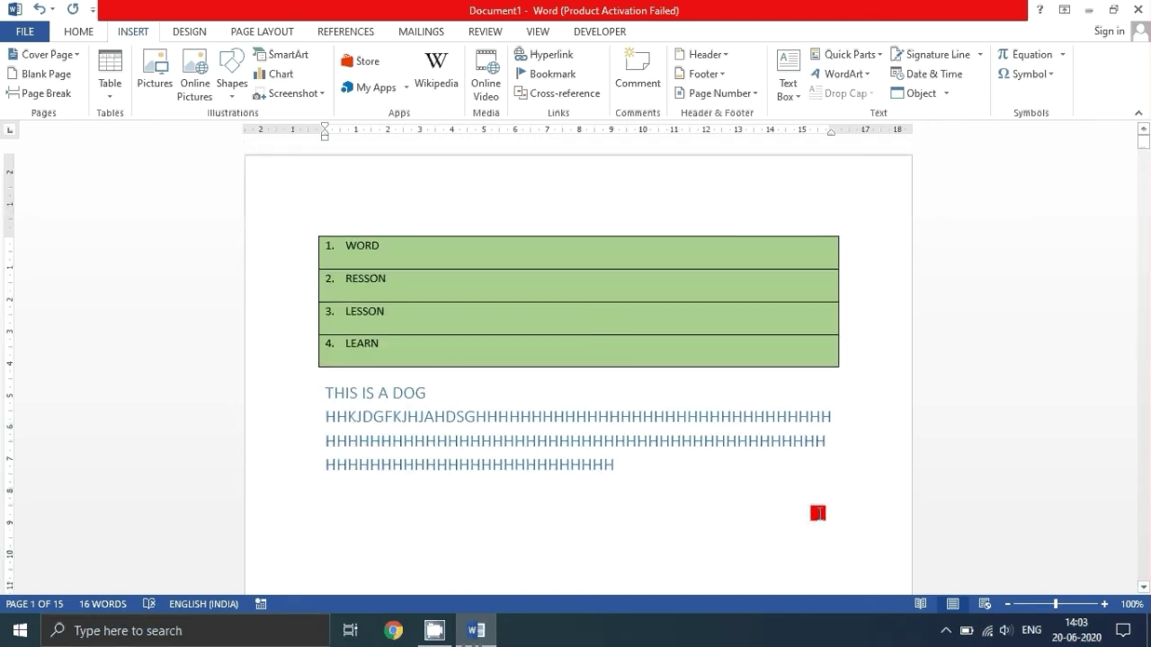
click(81, 33)
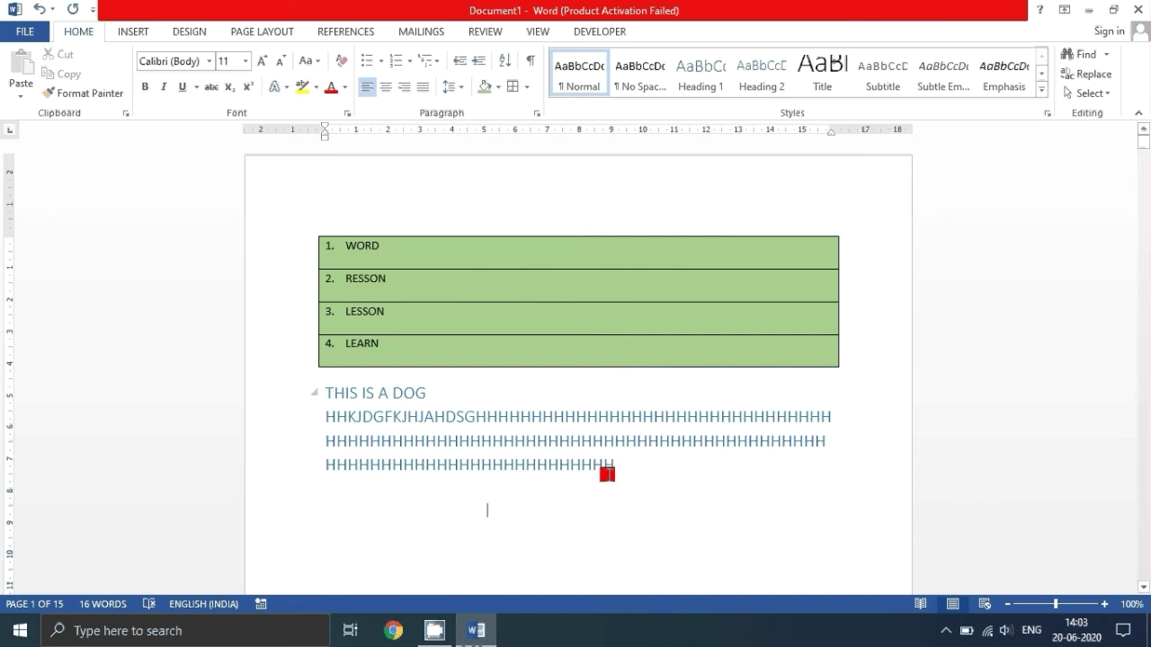
click(1106, 54)
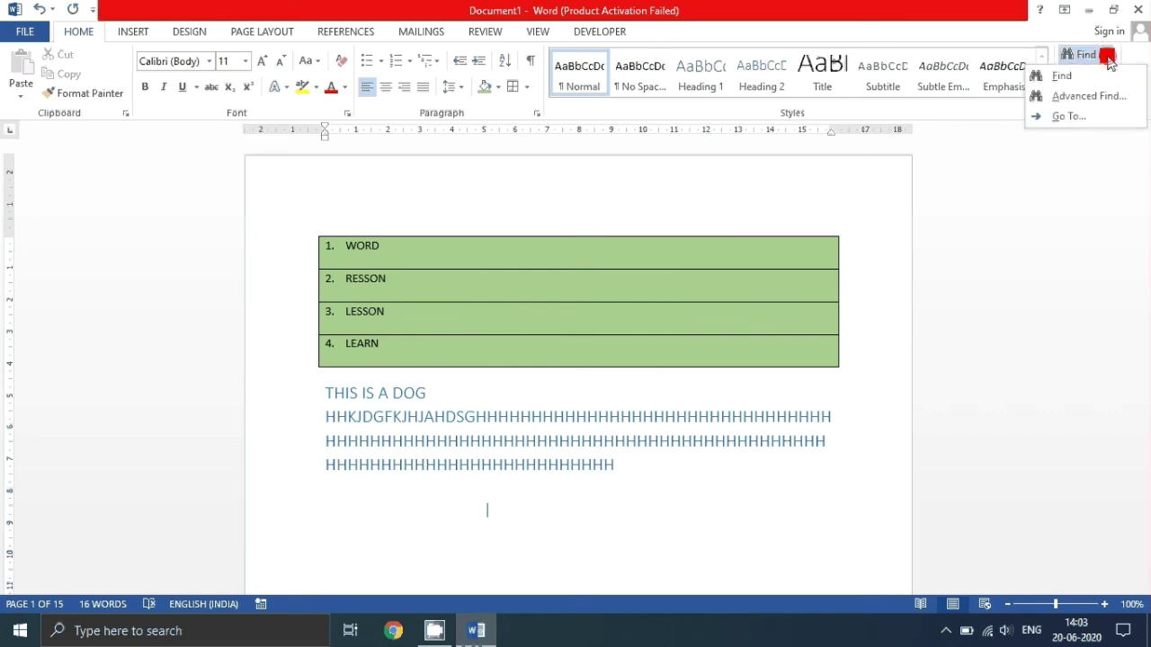
click(1058, 116)
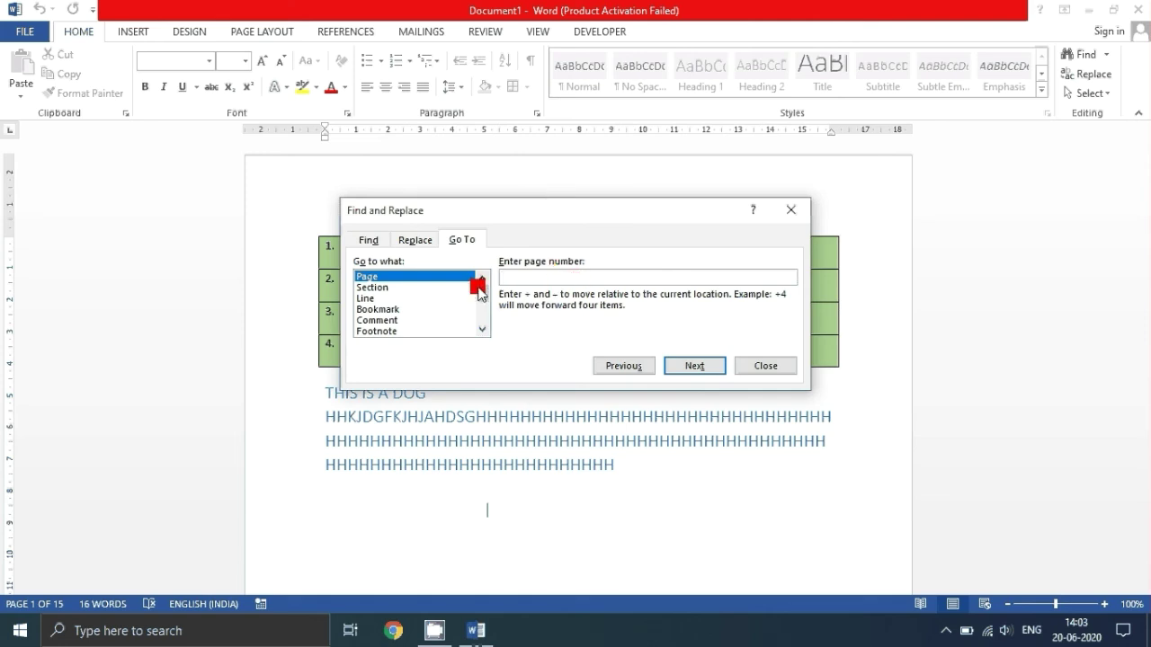
Look through the destination types offered in Go To, from Page to Heading
scroll(404, 326, down, 3)
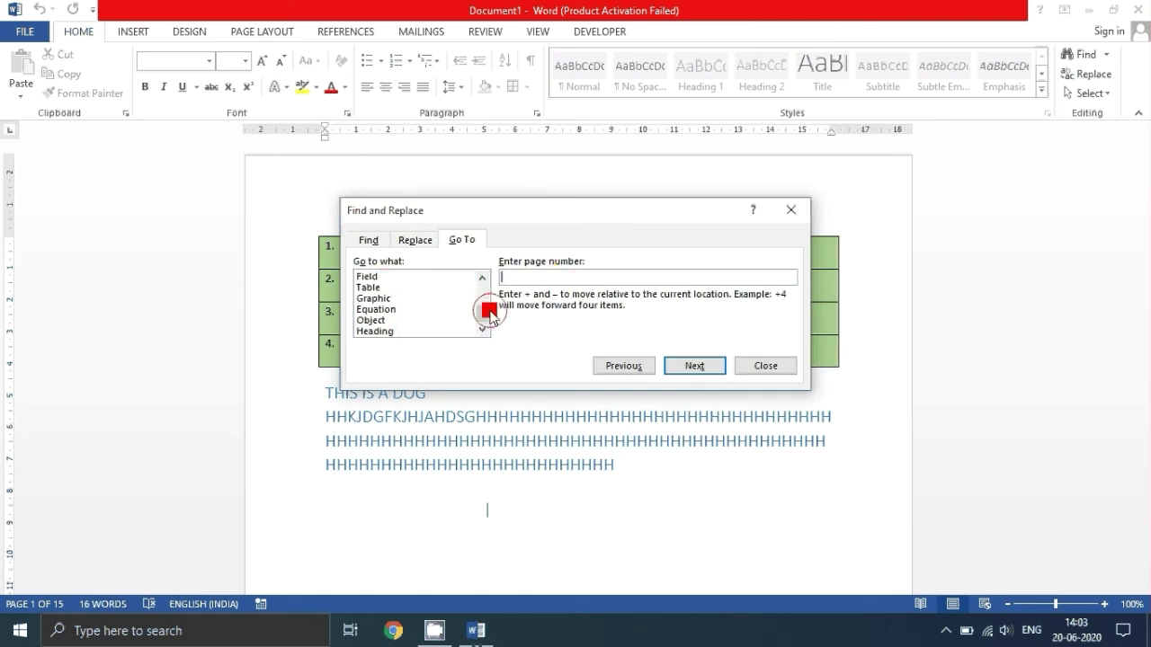
click(472, 309)
click(483, 278)
click(483, 278)
click(483, 278)
click(483, 278)
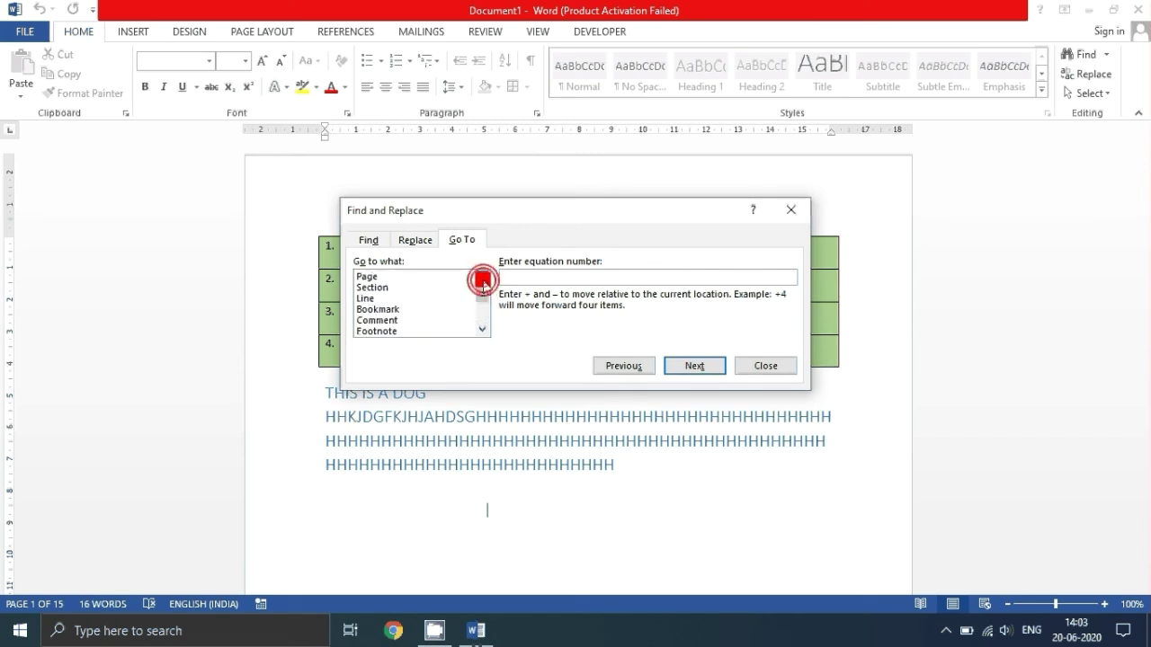
Try to go to a page using the word "lesson" as its page number, and dismiss the message
click(369, 277)
click(560, 275)
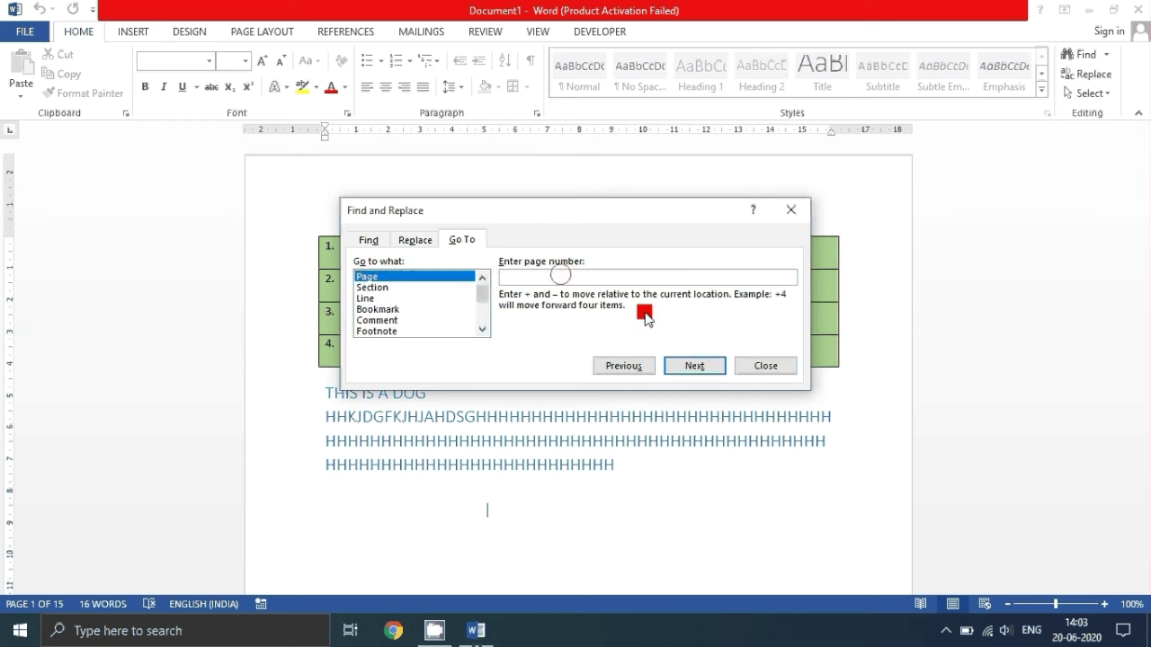
text(lesson)
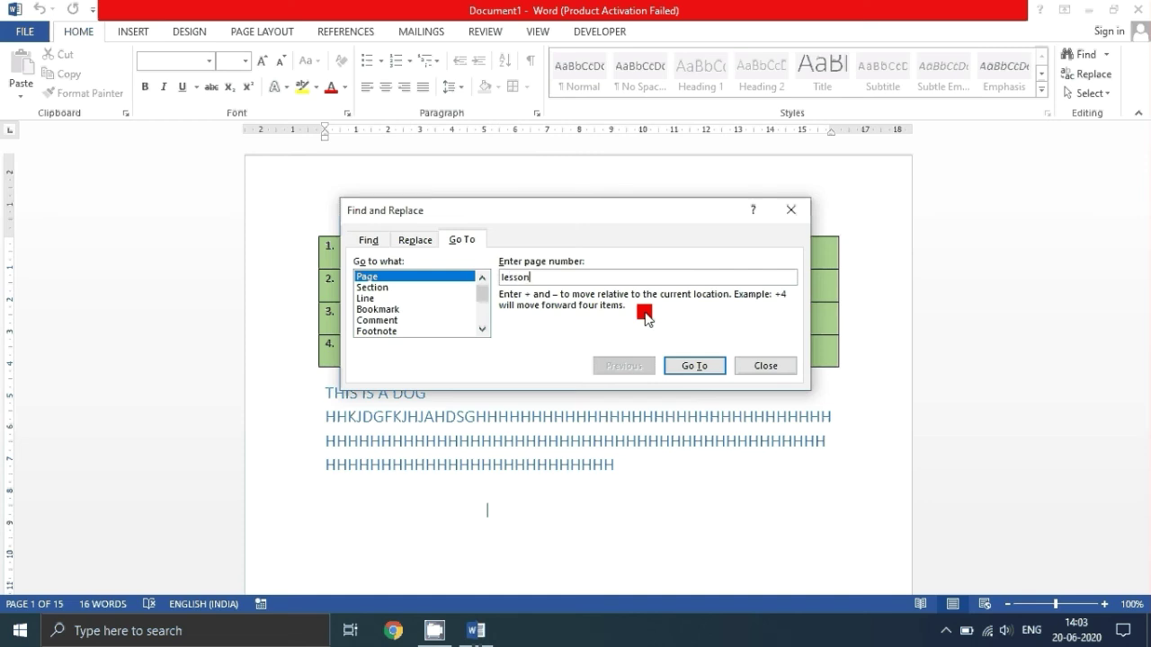
click(691, 367)
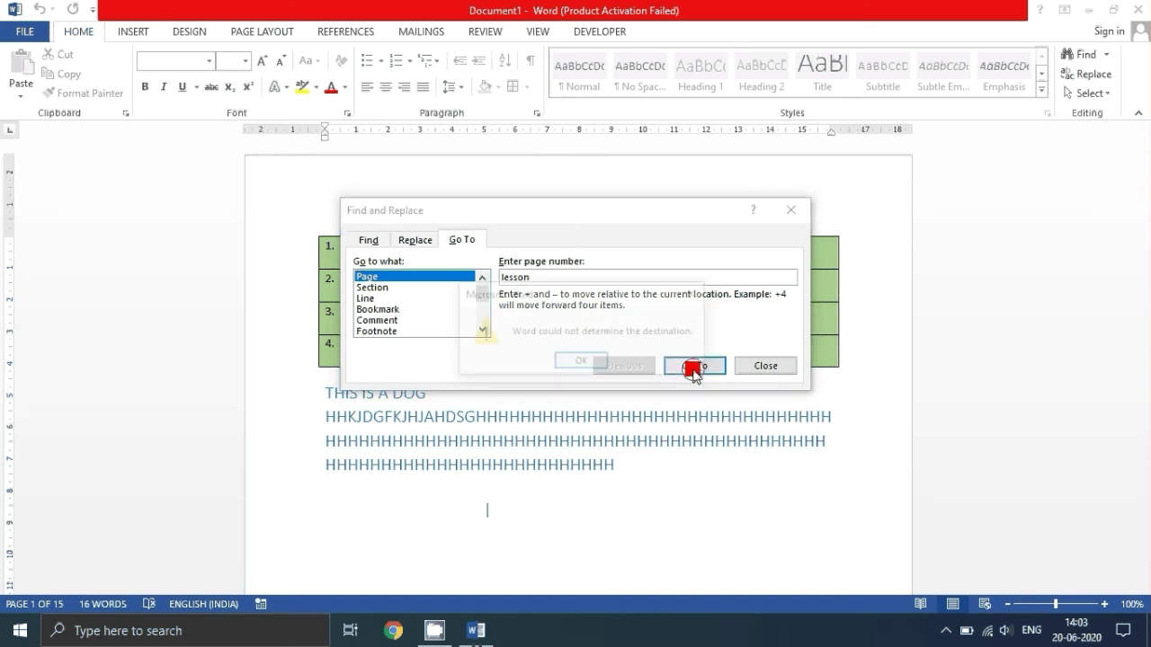
click(583, 361)
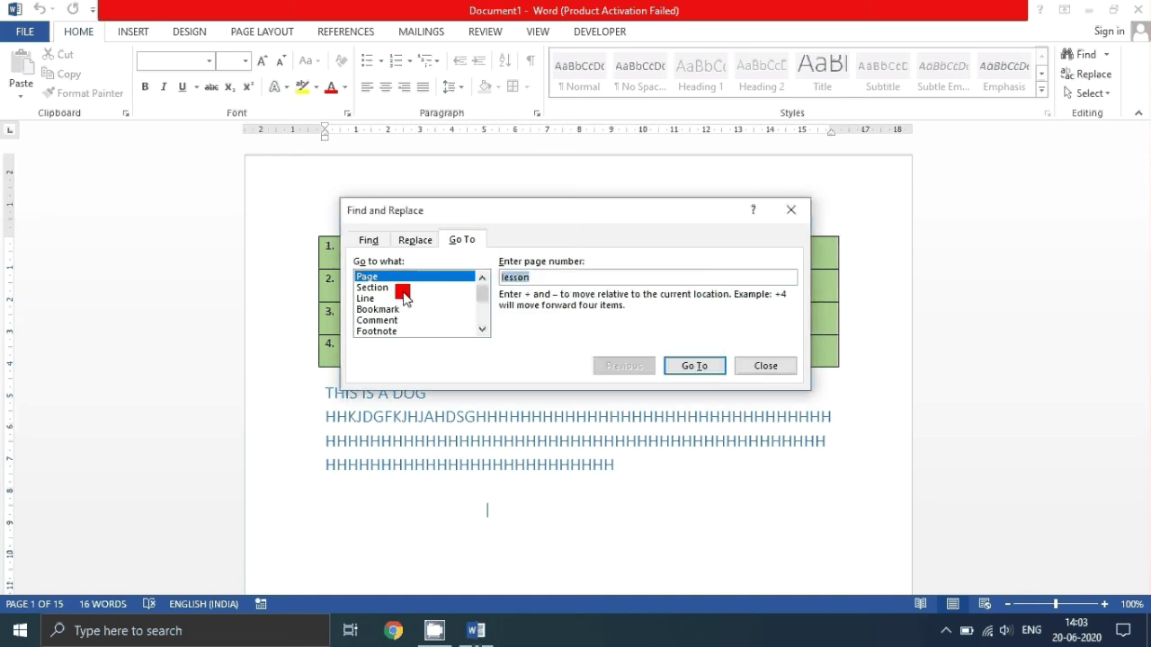
Try to go to a section using the word "lesson" as its section number
click(400, 289)
click(551, 276)
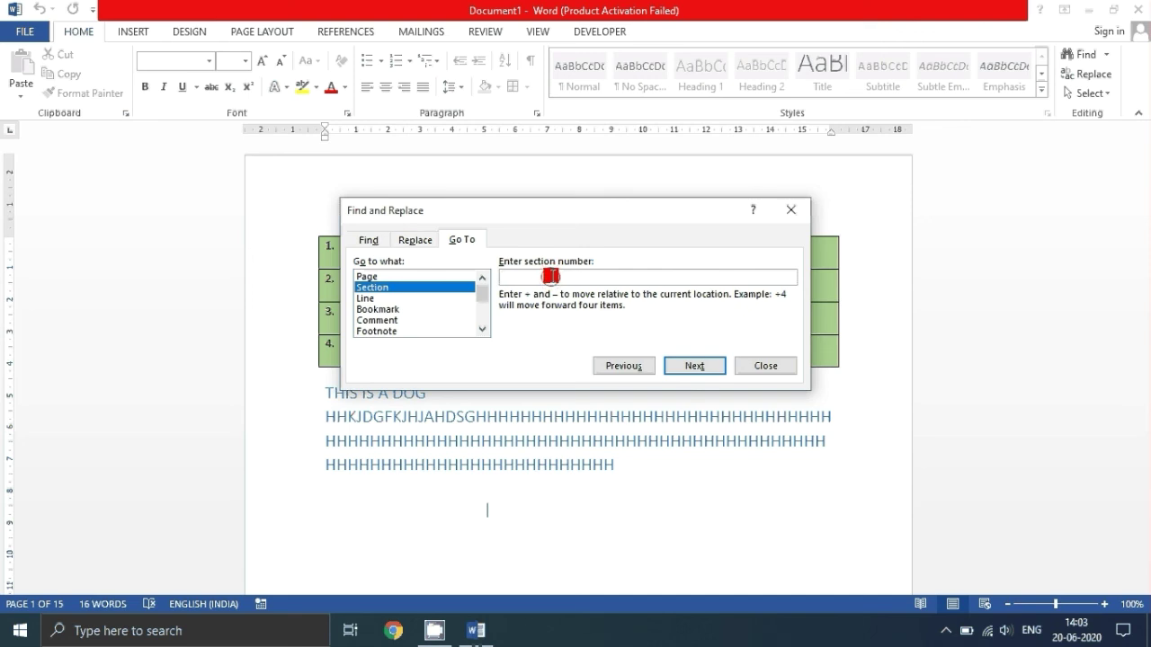
text(lesson)
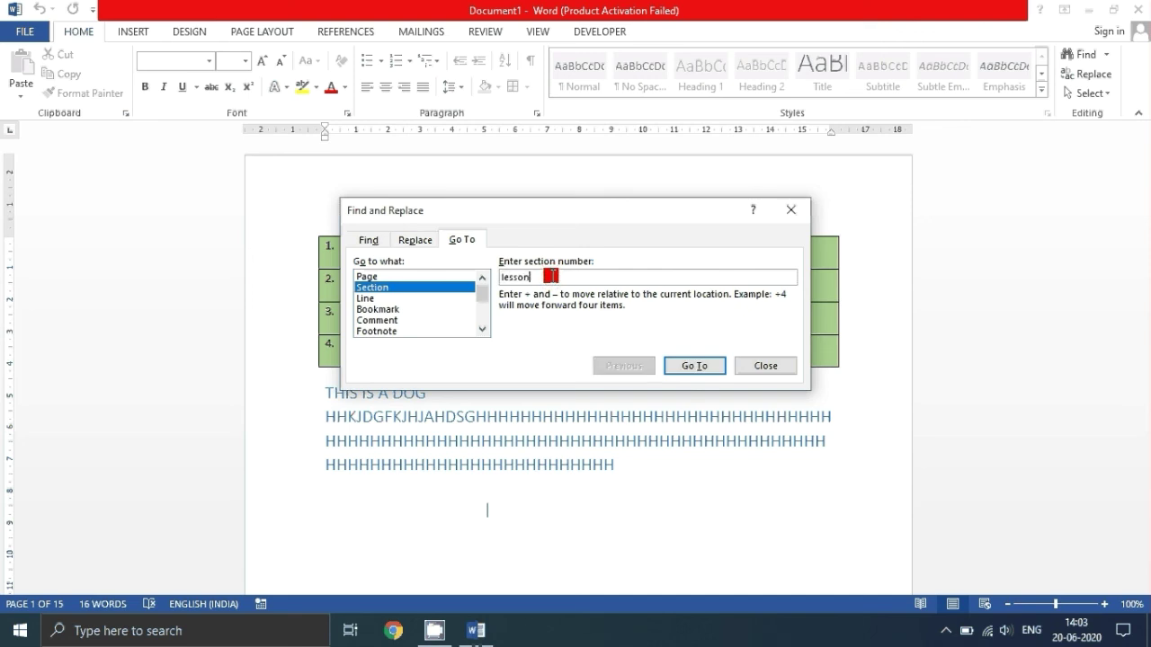
click(693, 369)
click(692, 367)
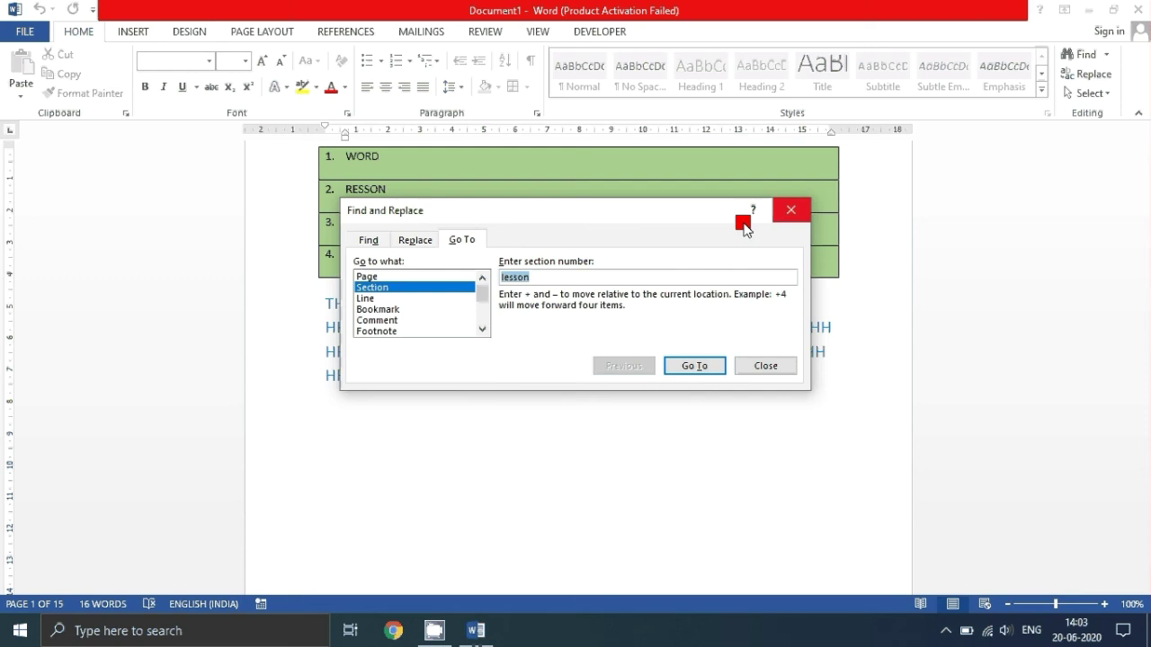
Go to page 4 of the document and move the Find and Replace dialog aside to show the page
click(377, 277)
click(529, 279)
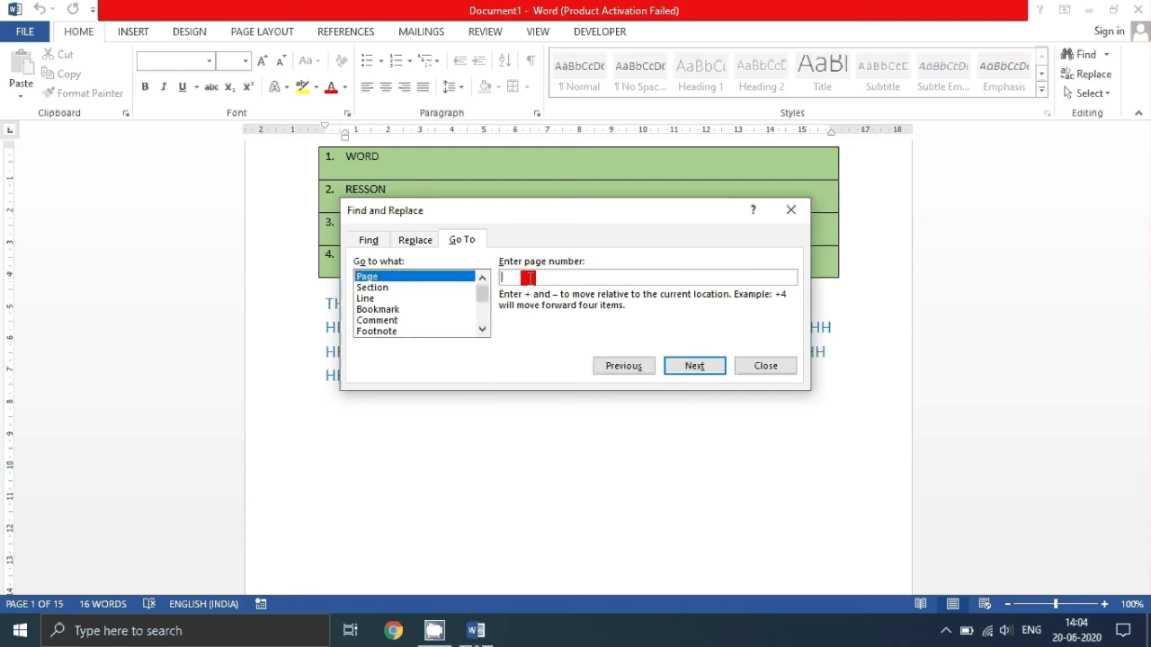
text(4)
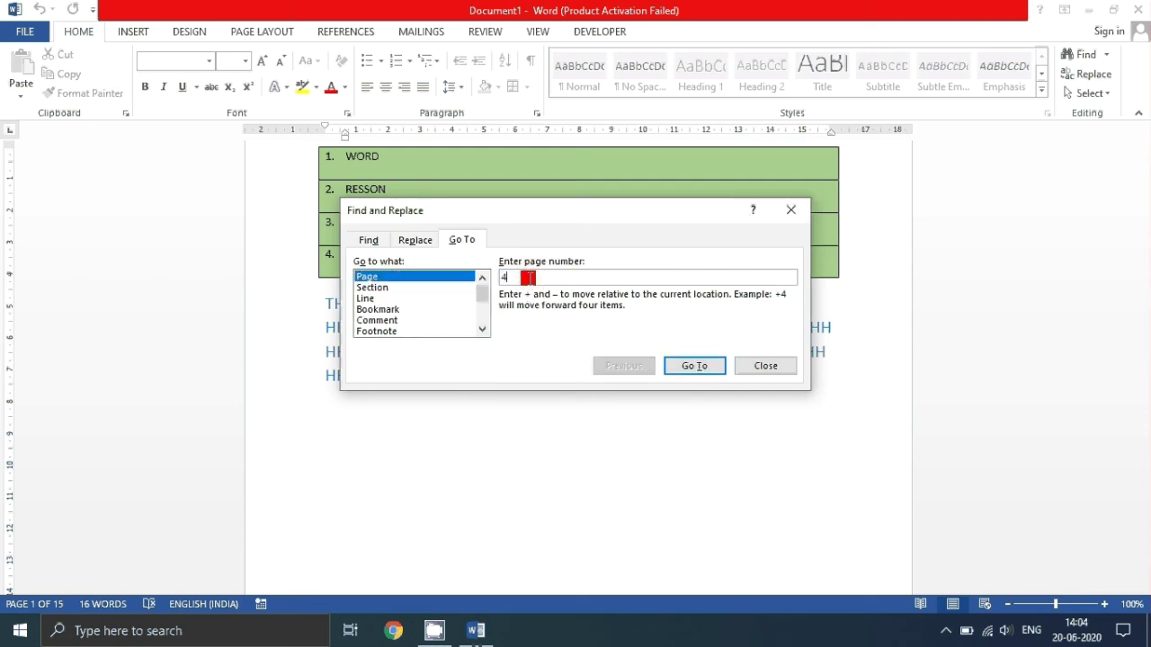
click(697, 366)
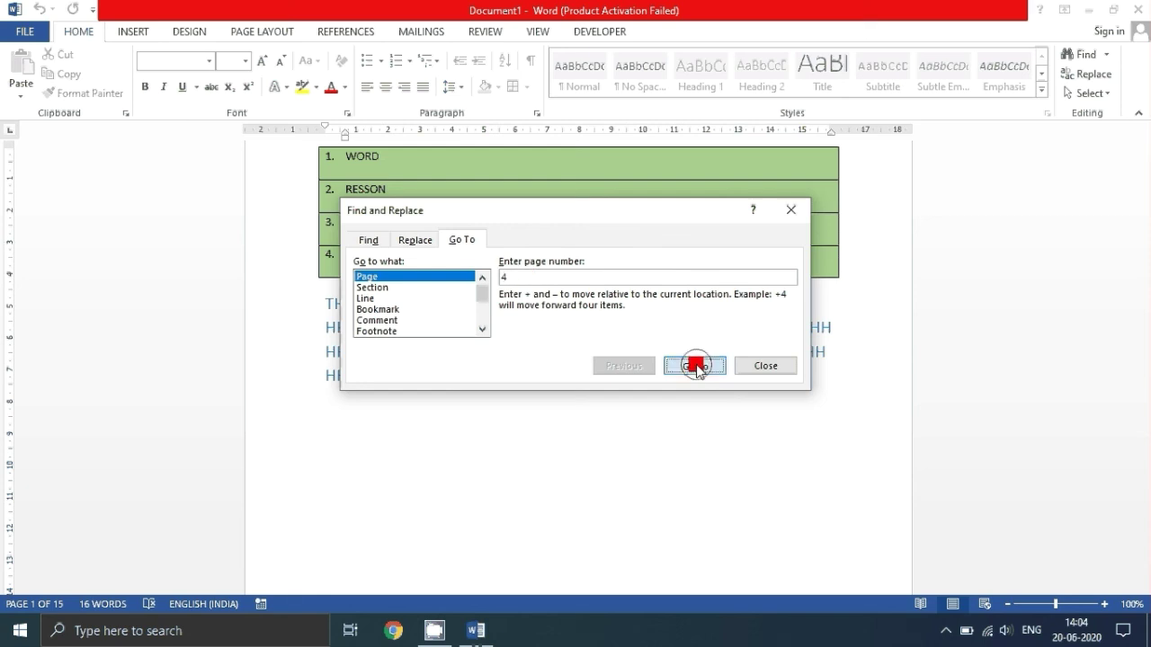
drag(676, 209, 1150, 325)
click(624, 314)
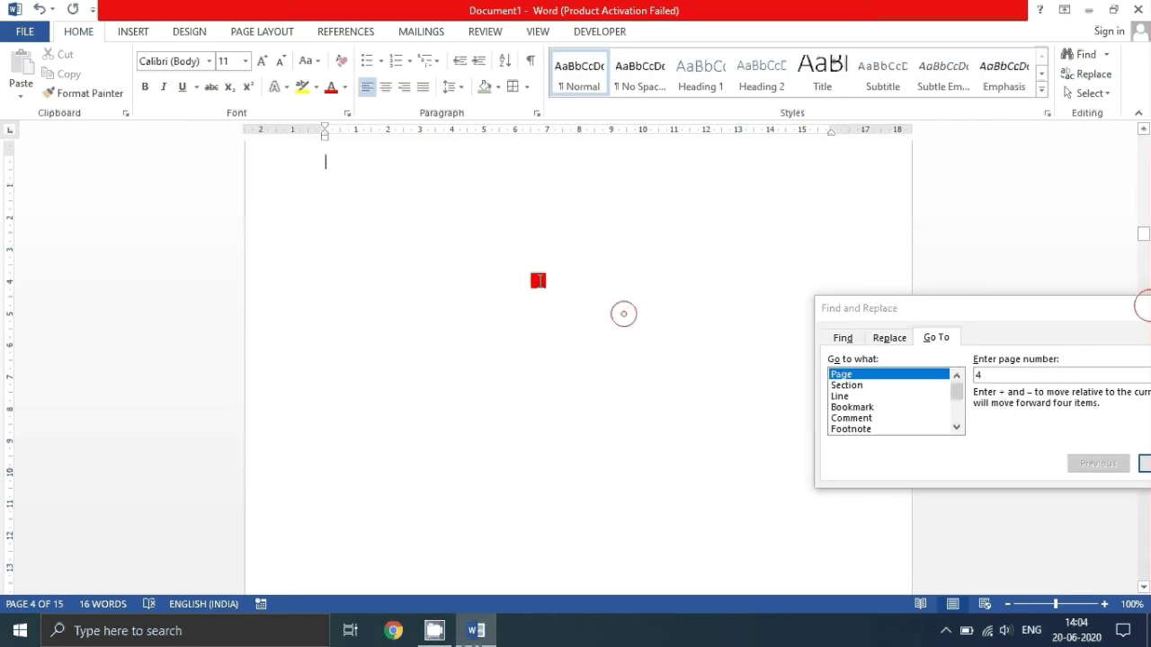
Go to page 10 of the document, keeping the dialog beside the page
click(1037, 373)
key(BackSpace)
text(10)
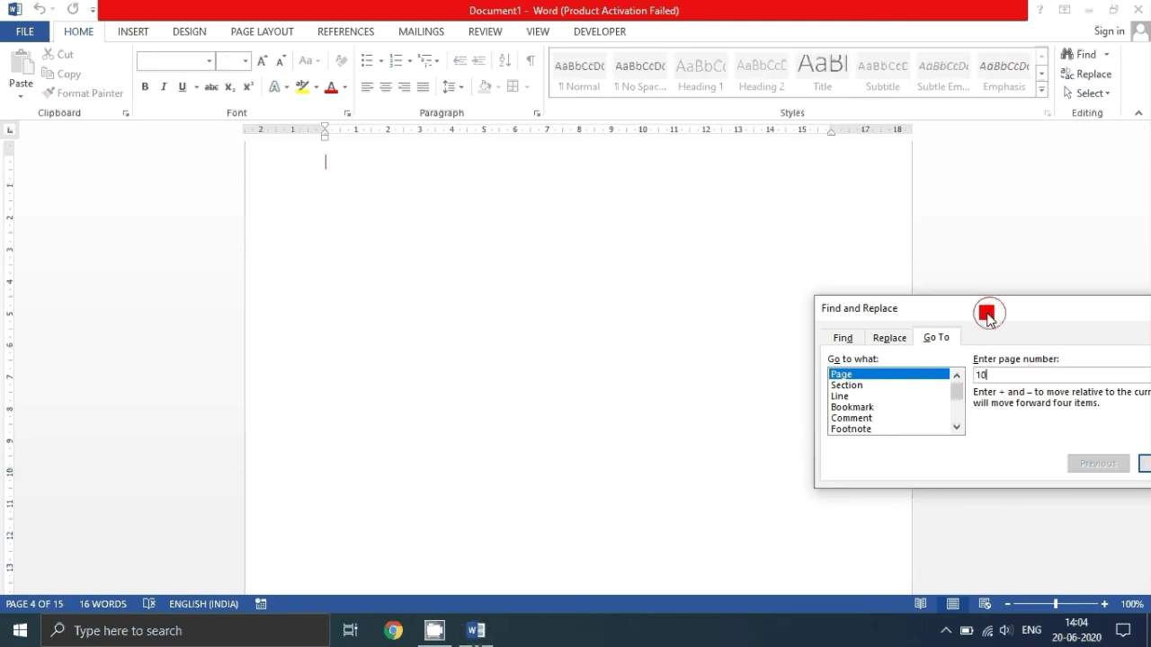
drag(988, 311, 914, 305)
click(1088, 456)
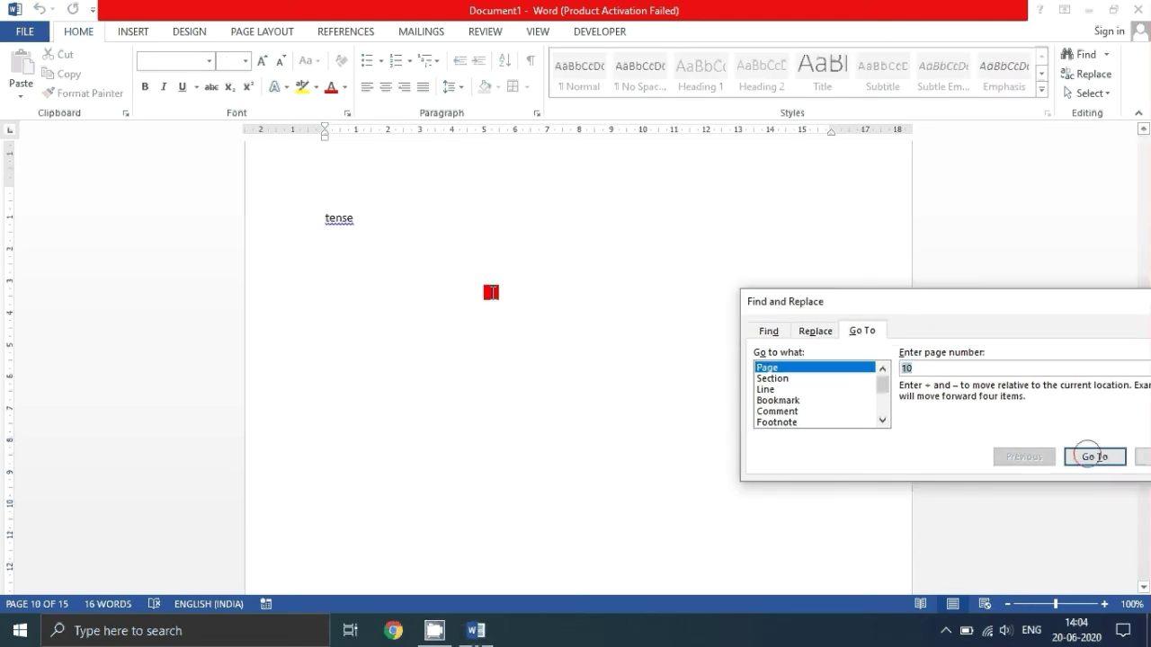
Go to page 12 of the document and close the Find and Replace dialog
click(952, 368)
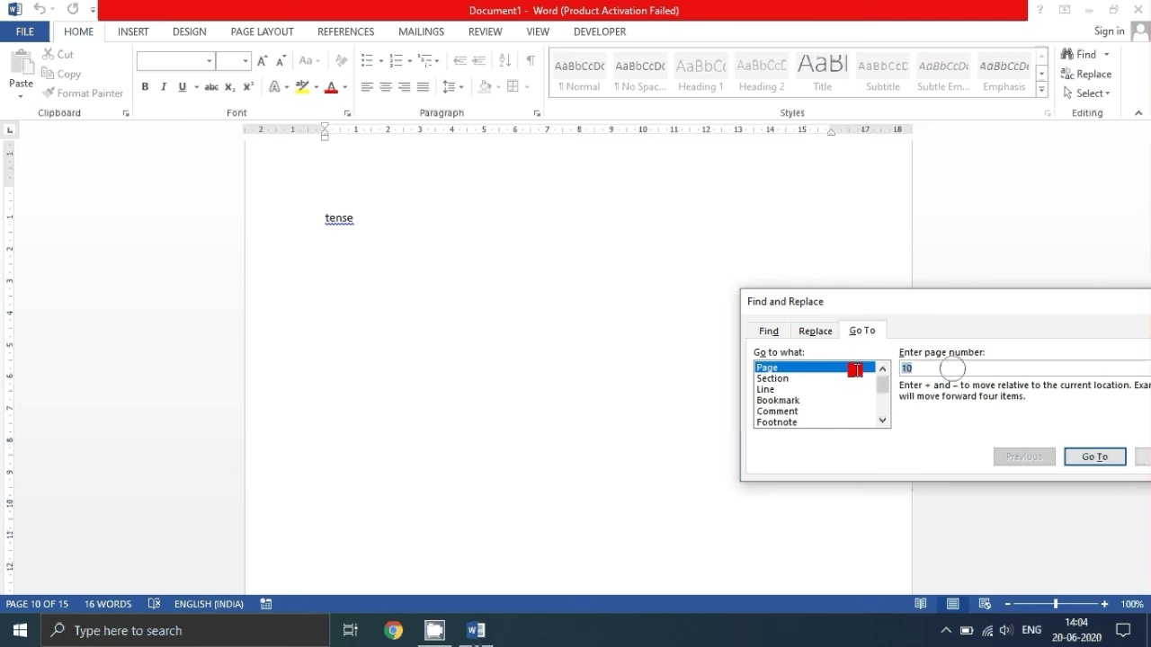
text(12)
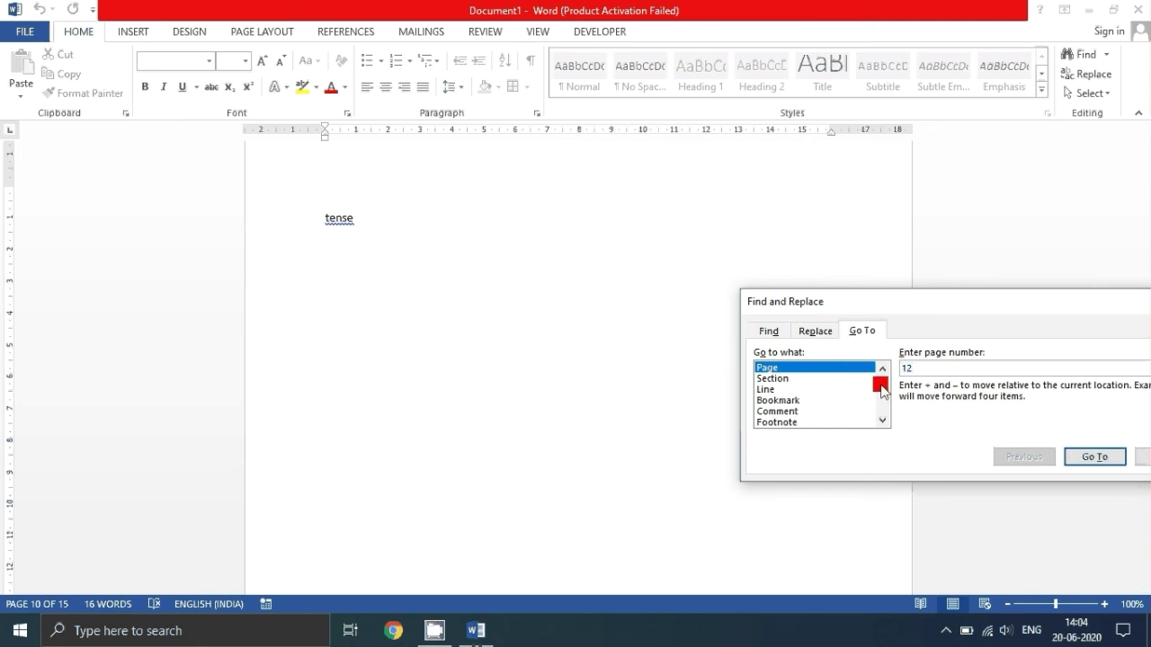
click(1089, 457)
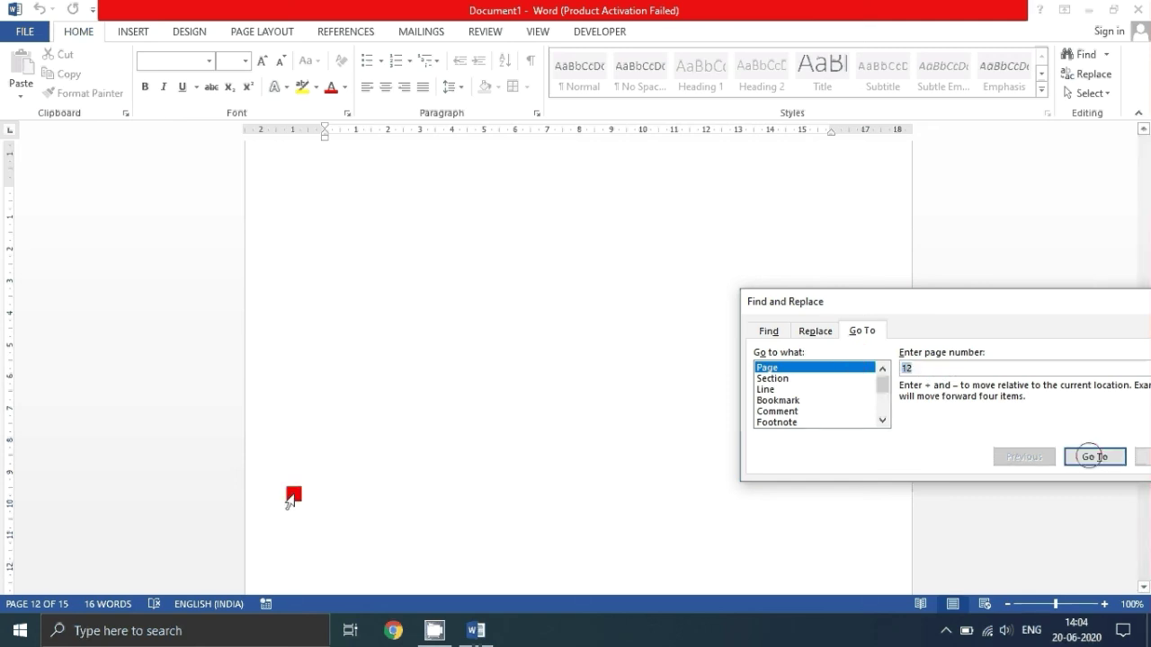
drag(1018, 306, 620, 268)
click(812, 267)
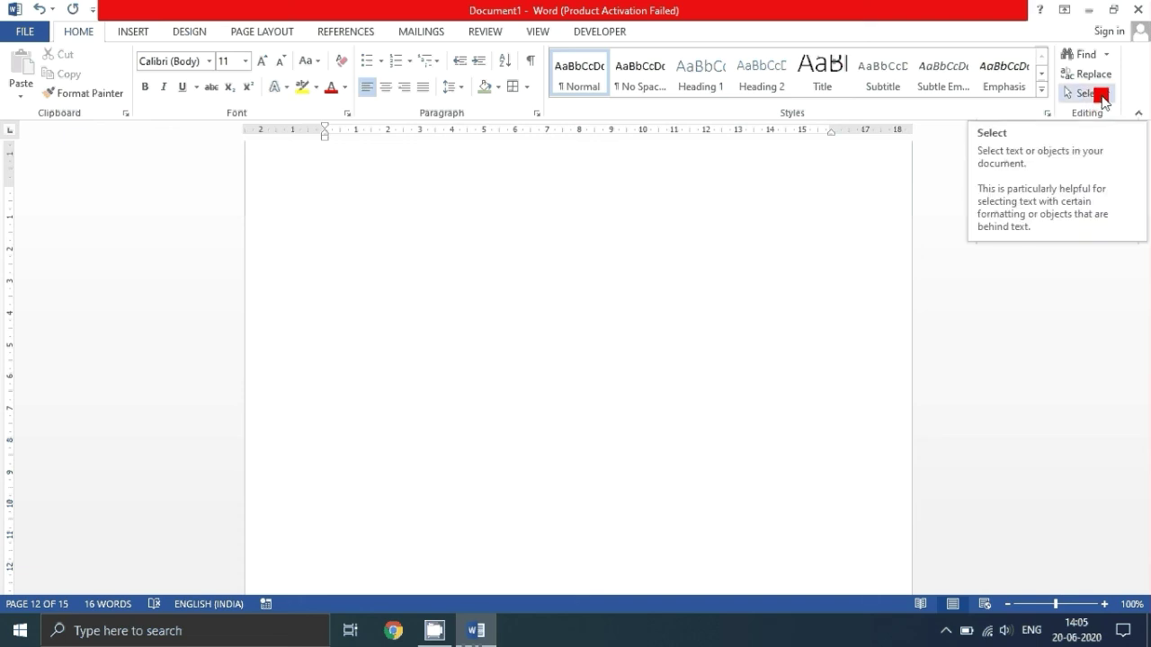
Return to the first page, select its text by hand from the list to the last paragraph, and clear the selection
drag(1143, 464, 1145, 136)
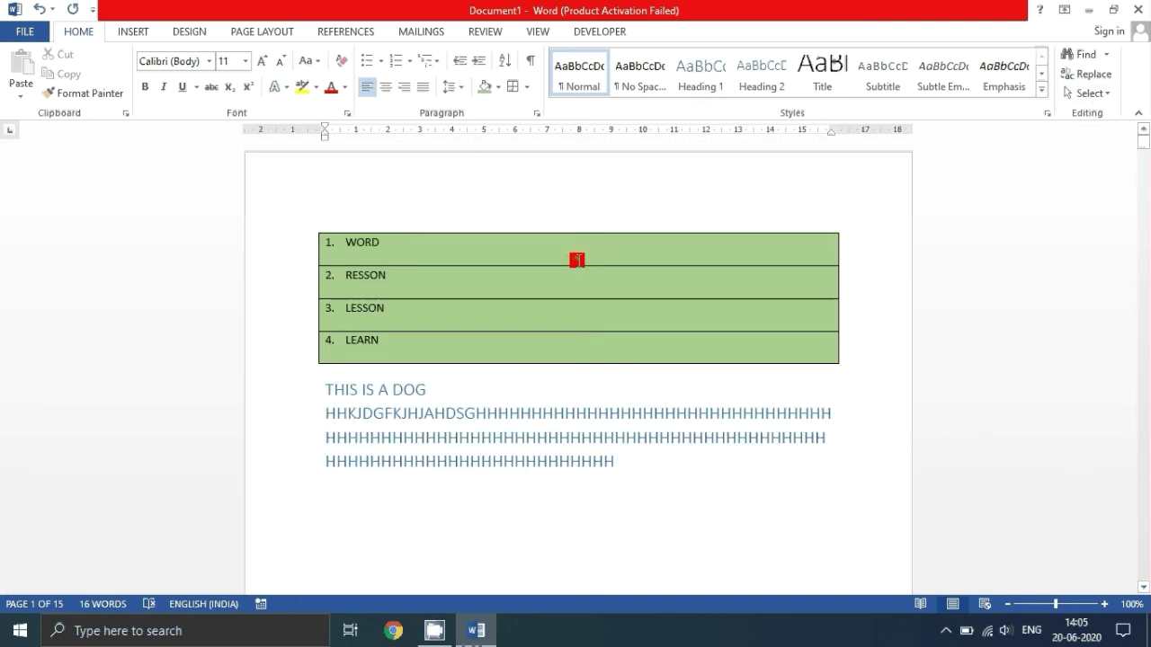
drag(336, 244, 692, 480)
click(689, 496)
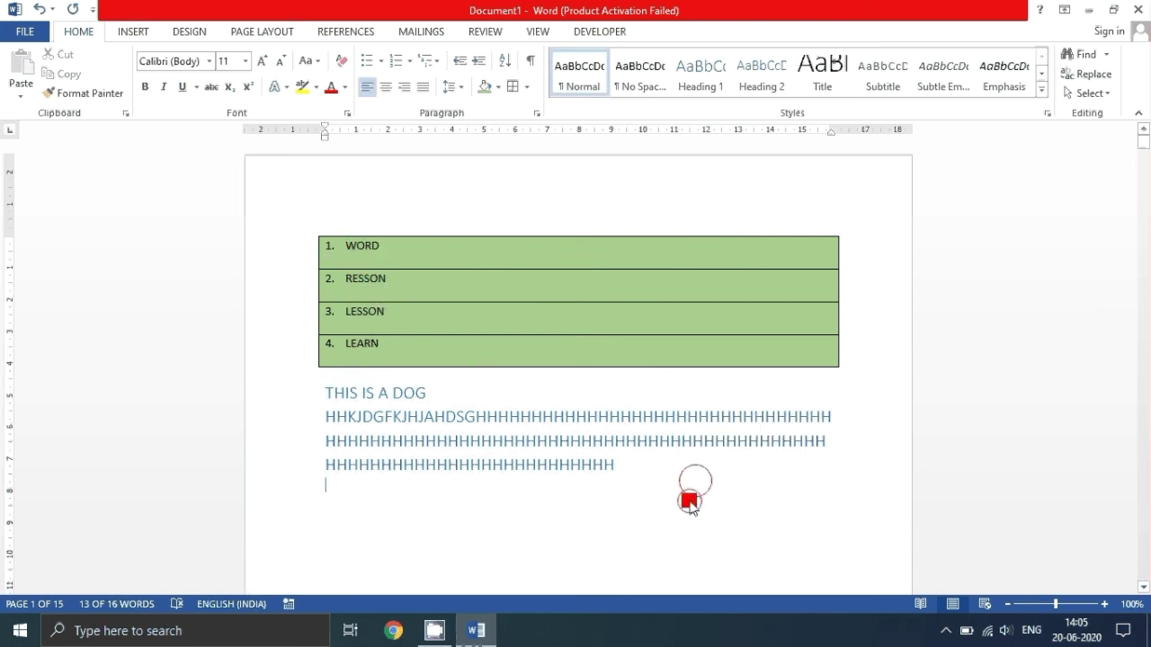
Select the entire document content with Select All
click(1109, 95)
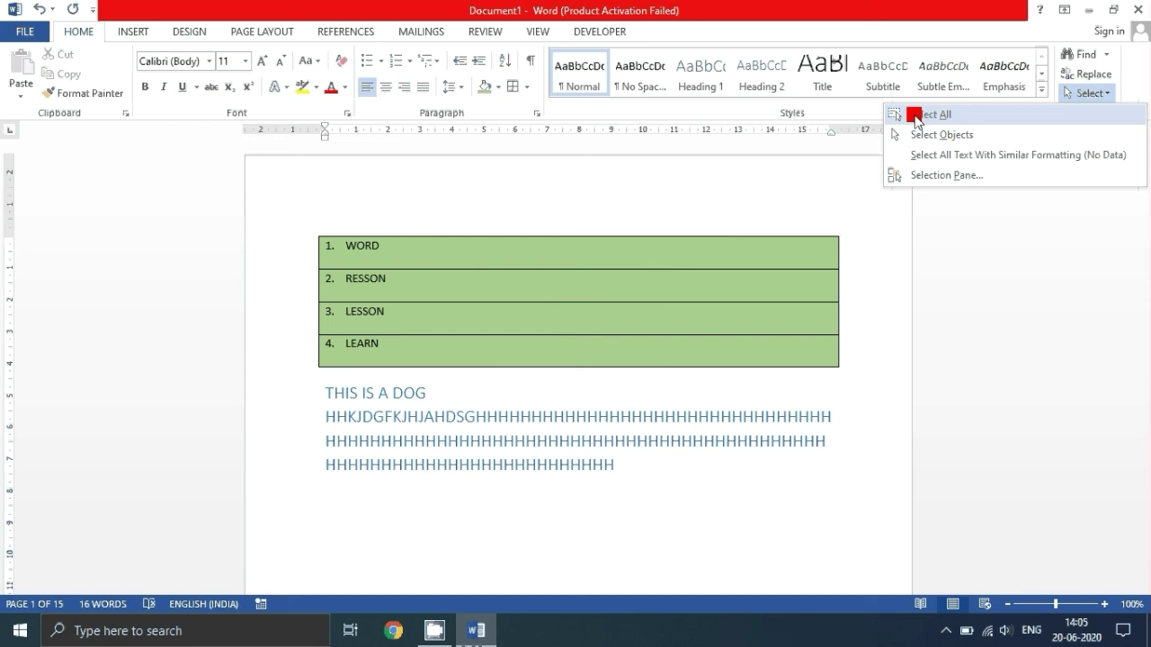
click(915, 115)
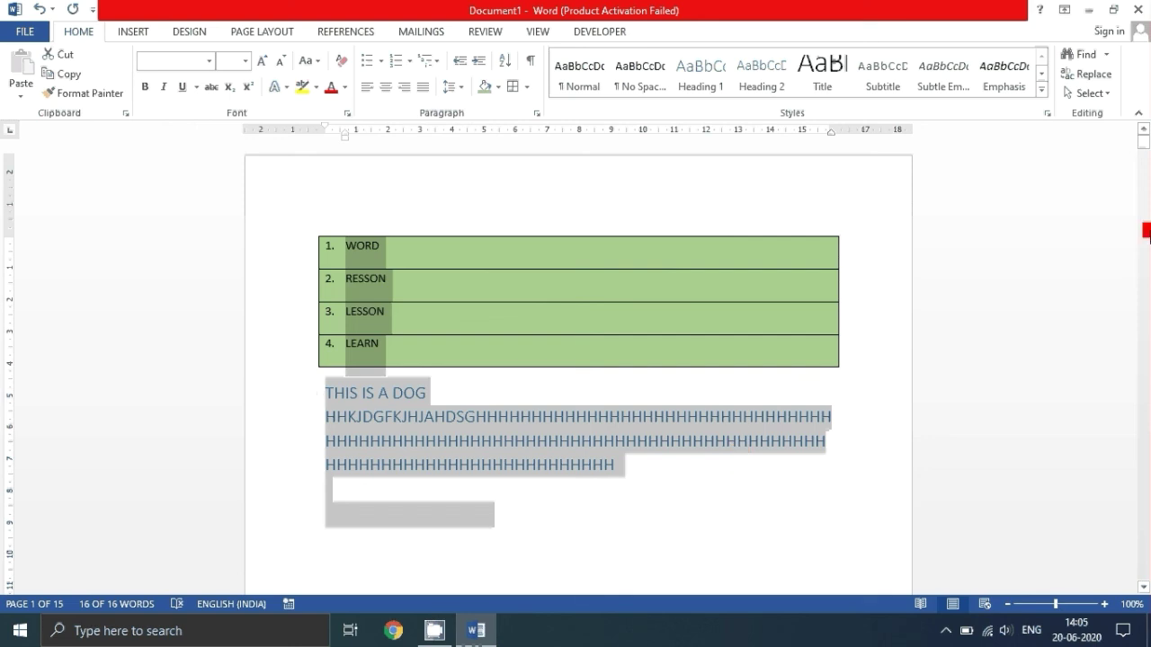
click(1100, 99)
click(919, 113)
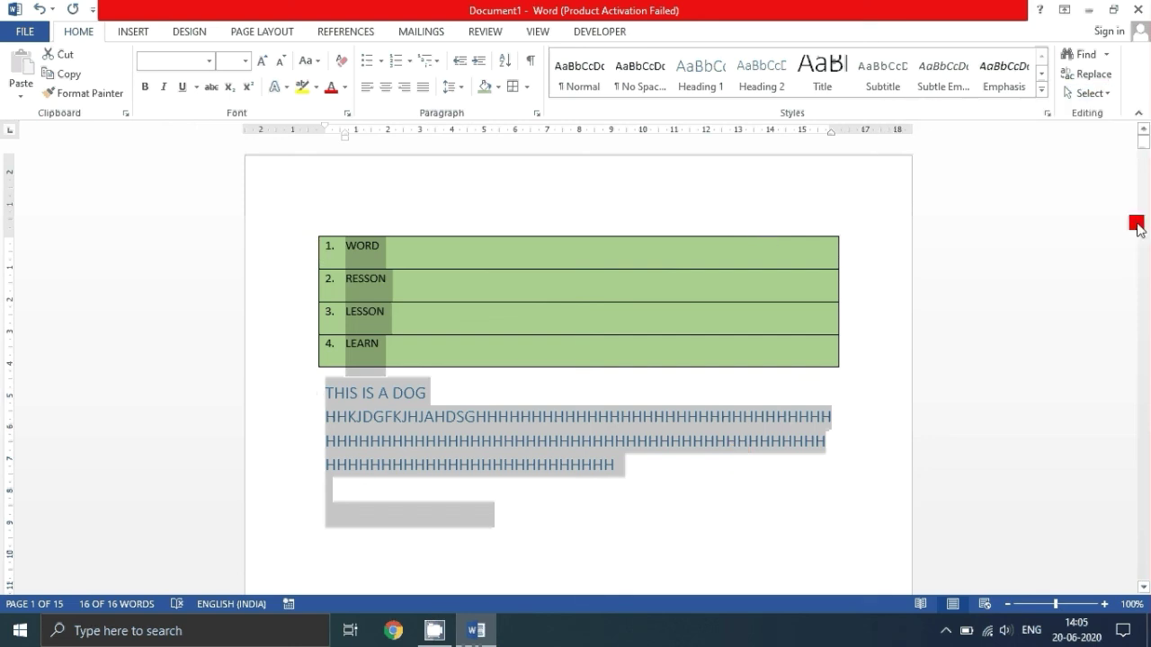
Turn on Select Objects and try it on the numbered list and the text below it
click(1102, 95)
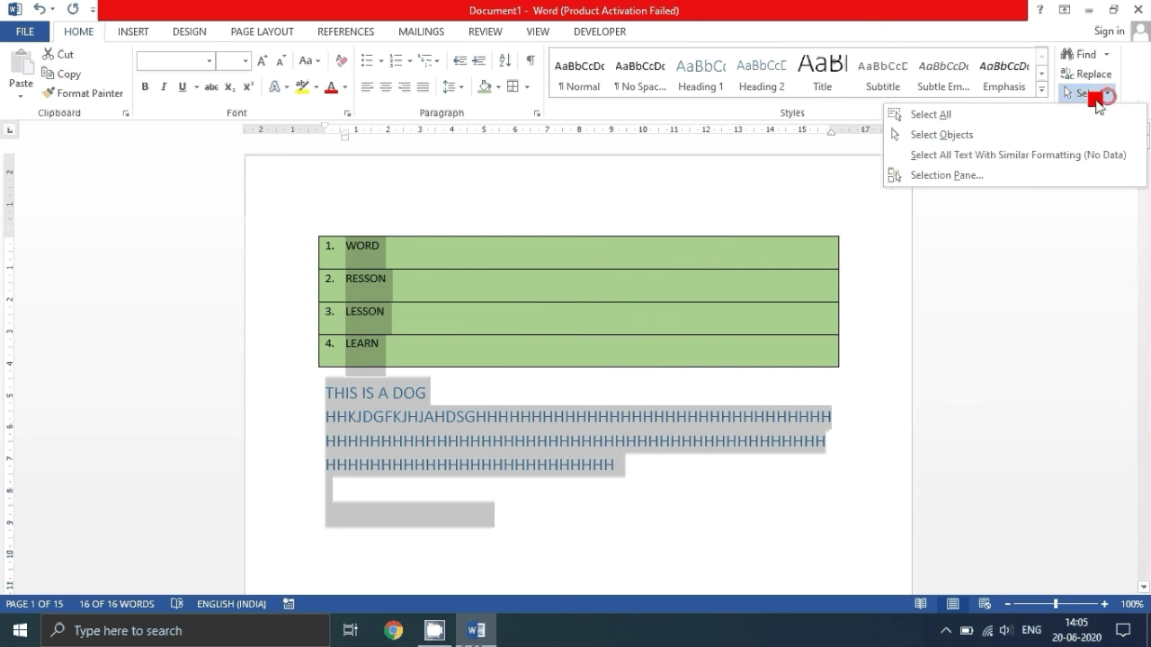
click(933, 135)
click(1101, 93)
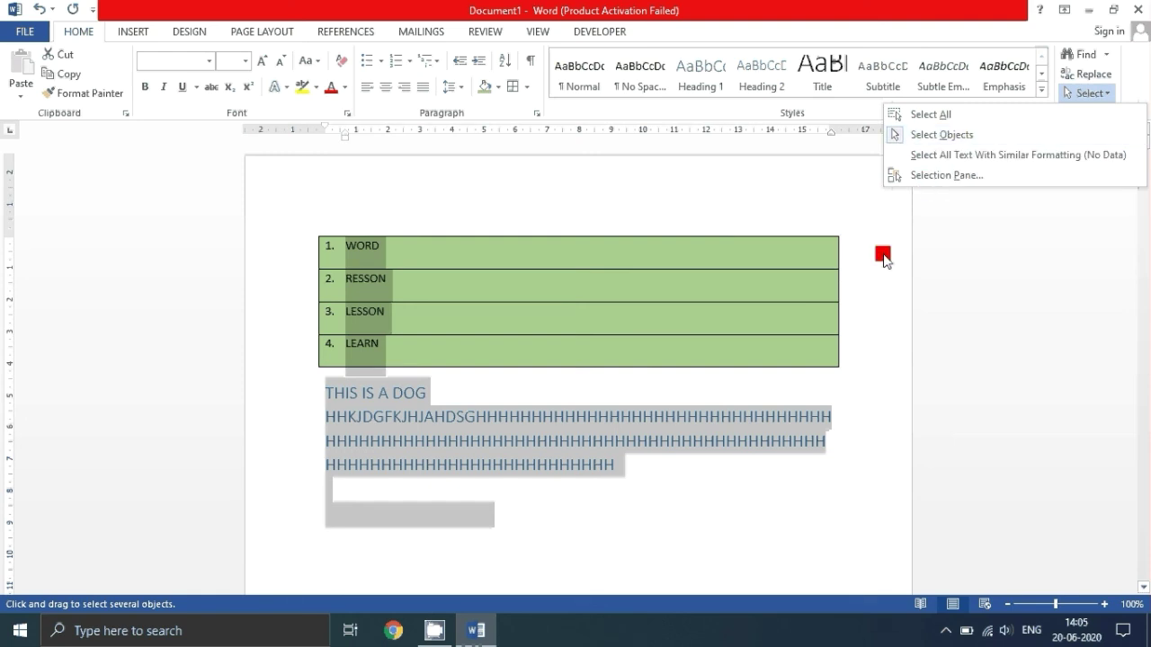
click(884, 254)
click(578, 301)
click(502, 338)
click(840, 332)
click(863, 419)
double_click(665, 474)
Select the text from WORD through the last line of the paragraph, and deselect it by placing the cursor at the paragraph's end
shift+click(343, 241)
shift+click(606, 467)
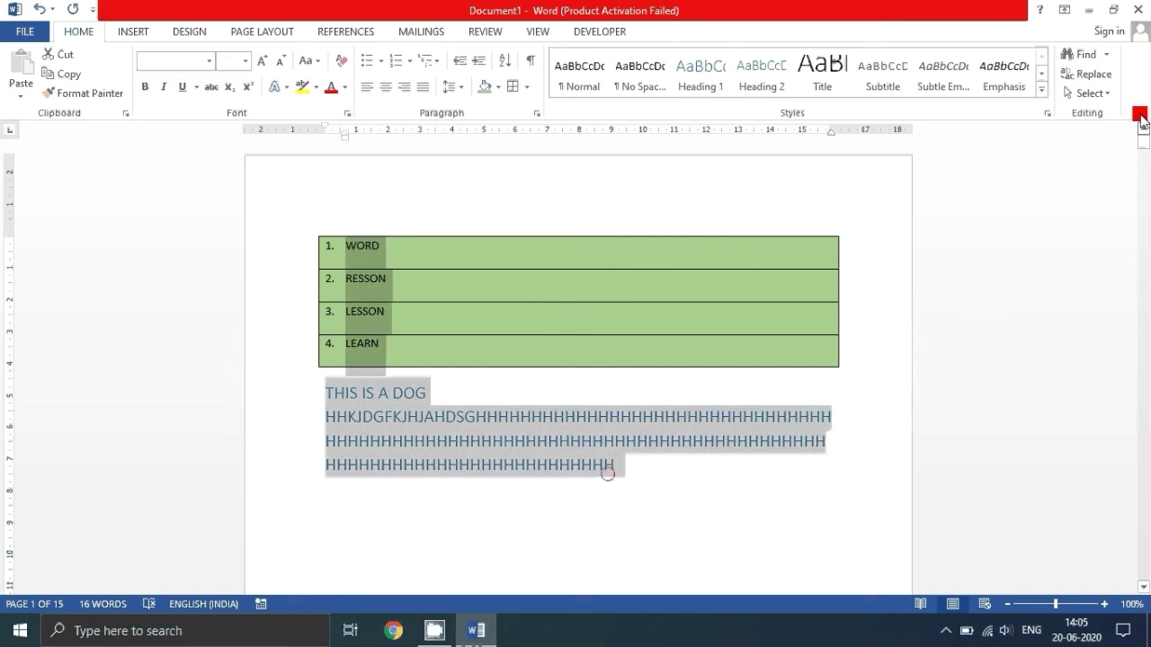
click(675, 475)
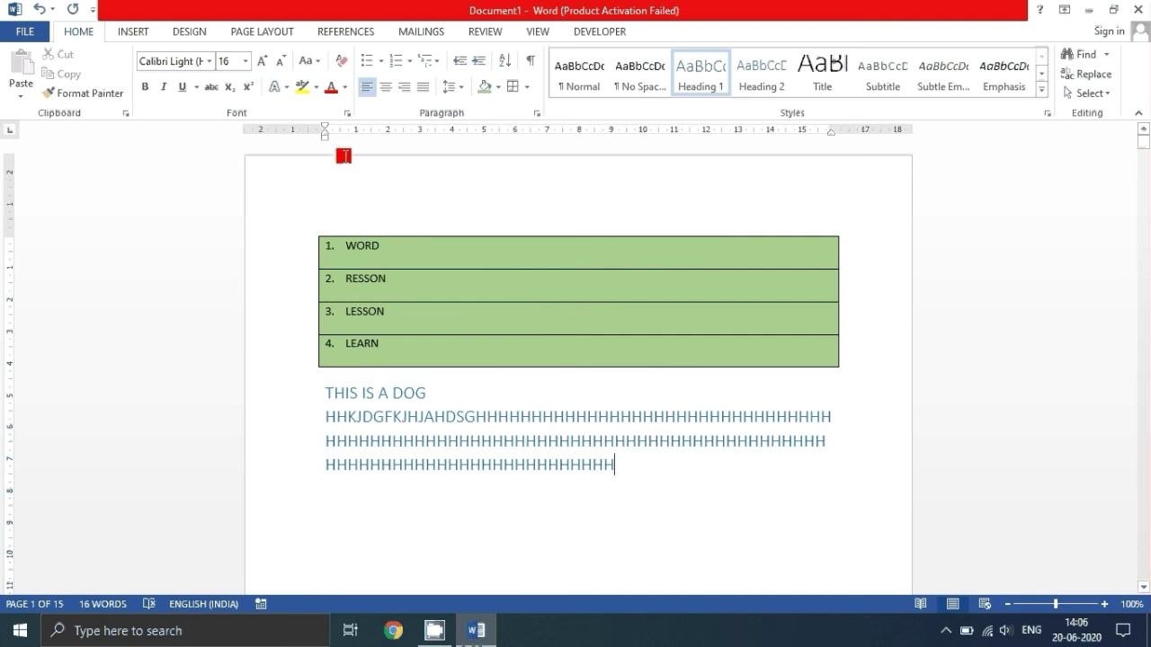
click(135, 34)
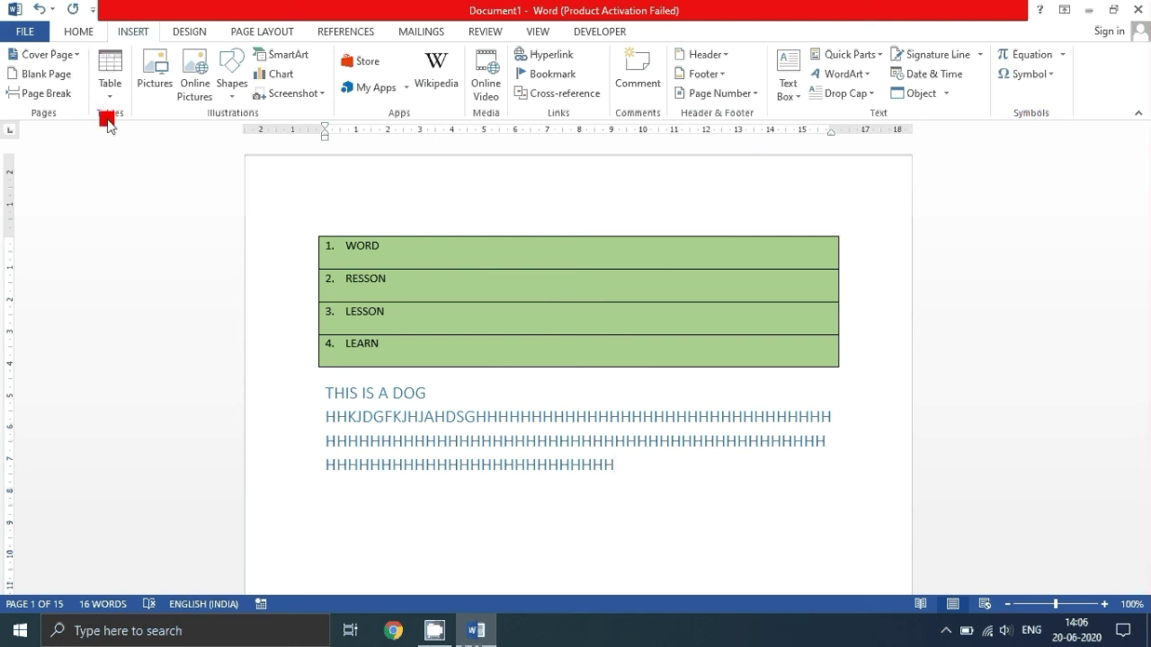
click(89, 32)
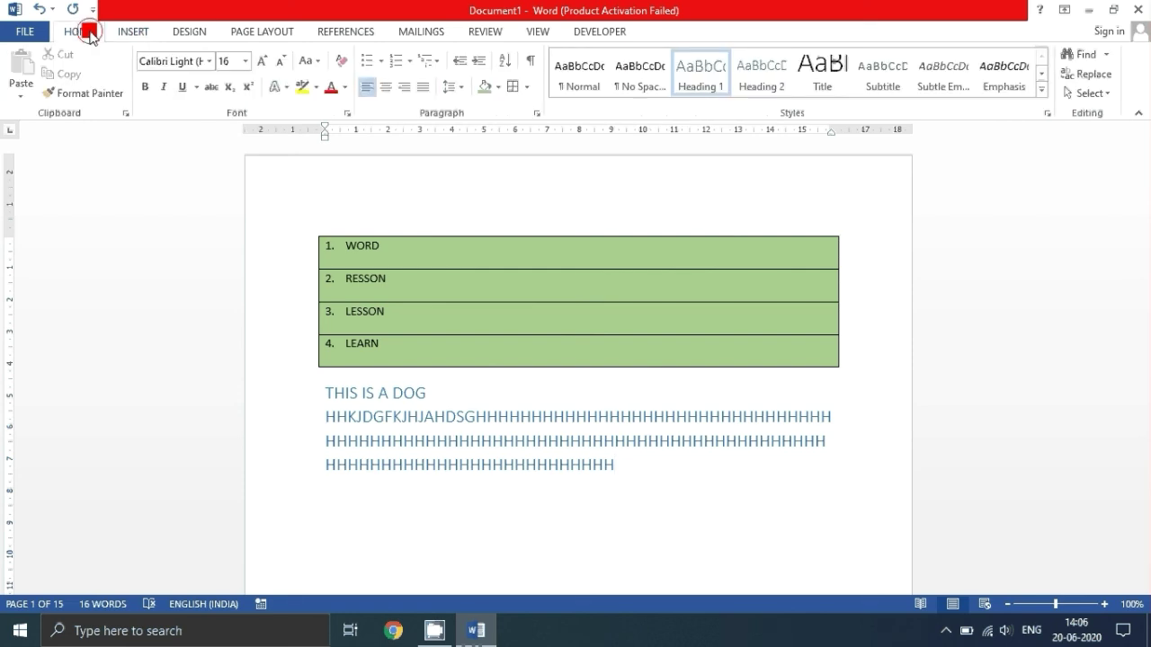